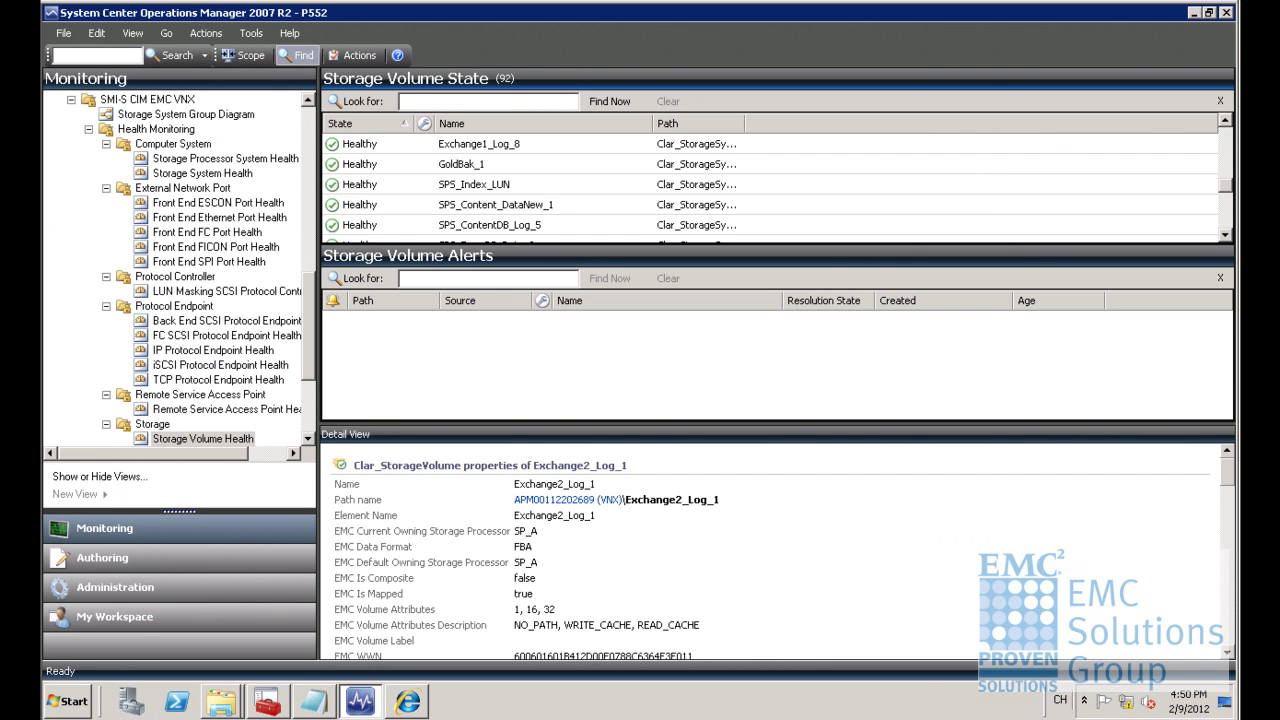
Step: Open the VNX Storage System Group Diagram and expand the storage array node to view its storage processors and volumes
{"action": "left_click", "coordinate": [185, 114]}
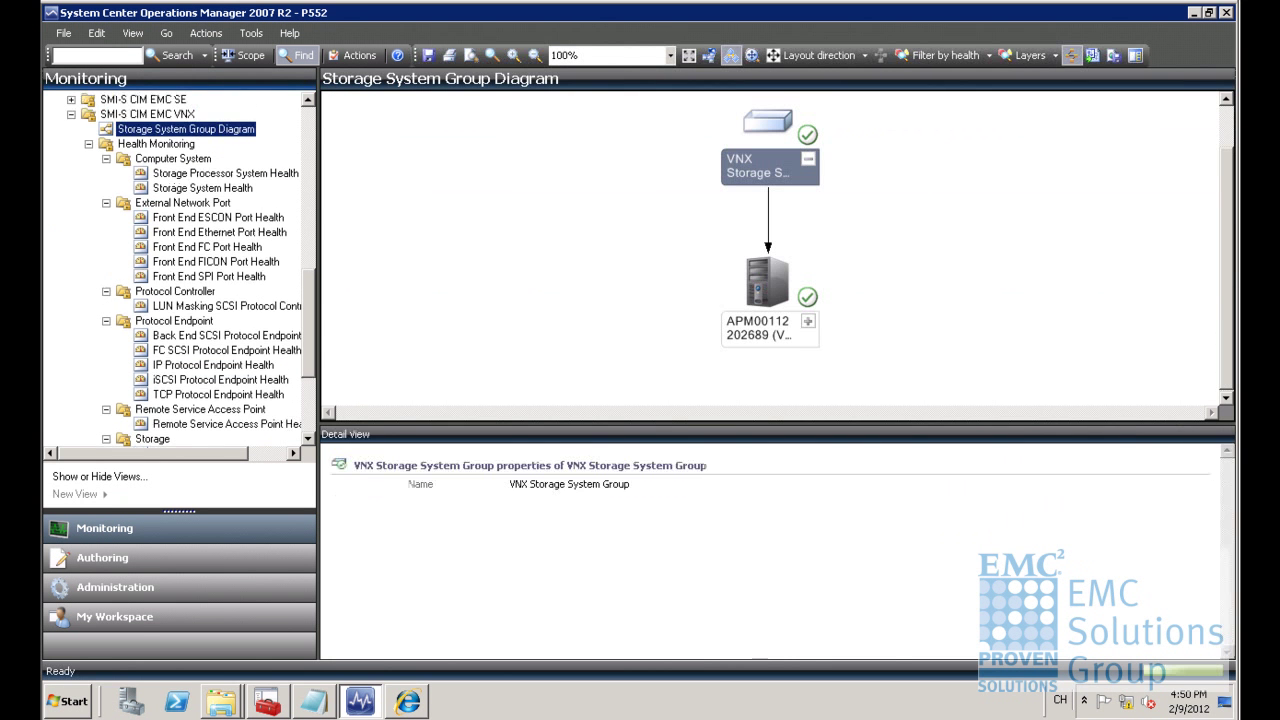
{"action": "scroll", "coordinate": [175, 270], "scroll_direction": "up", "scroll_amount": 4}
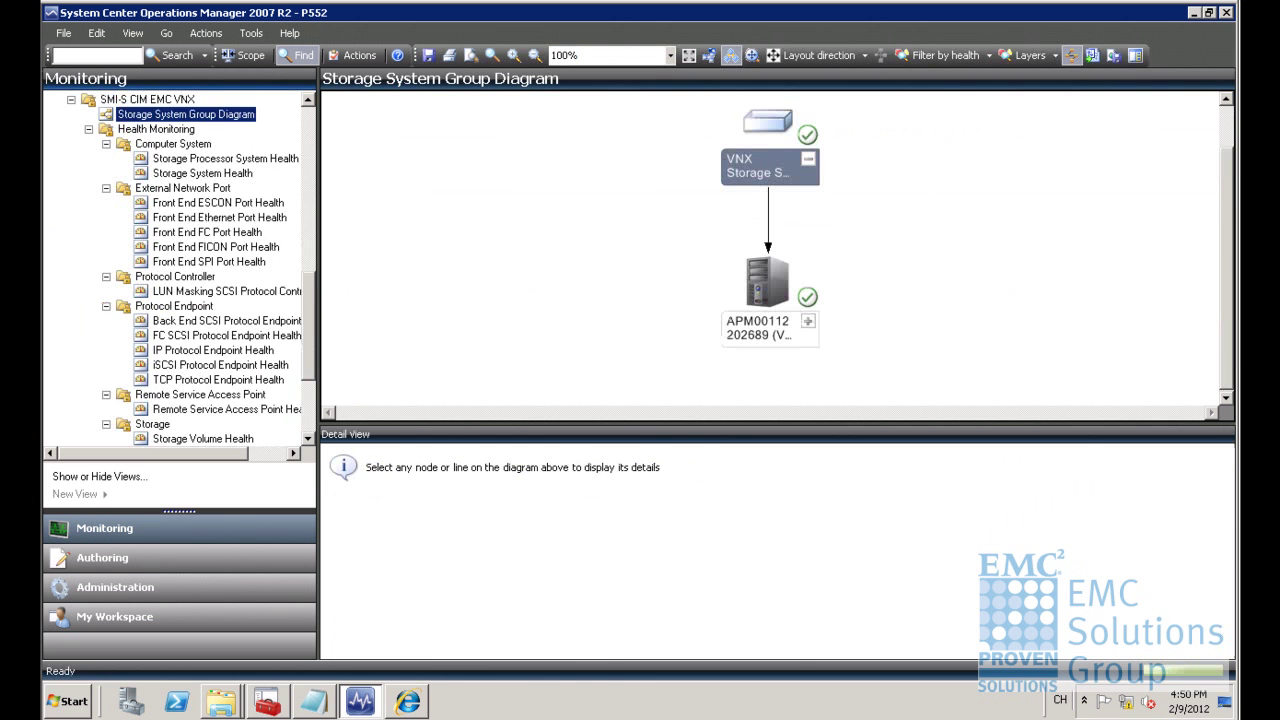
{"action": "scroll", "coordinate": [175, 270], "scroll_direction": "up", "scroll_amount": 4}
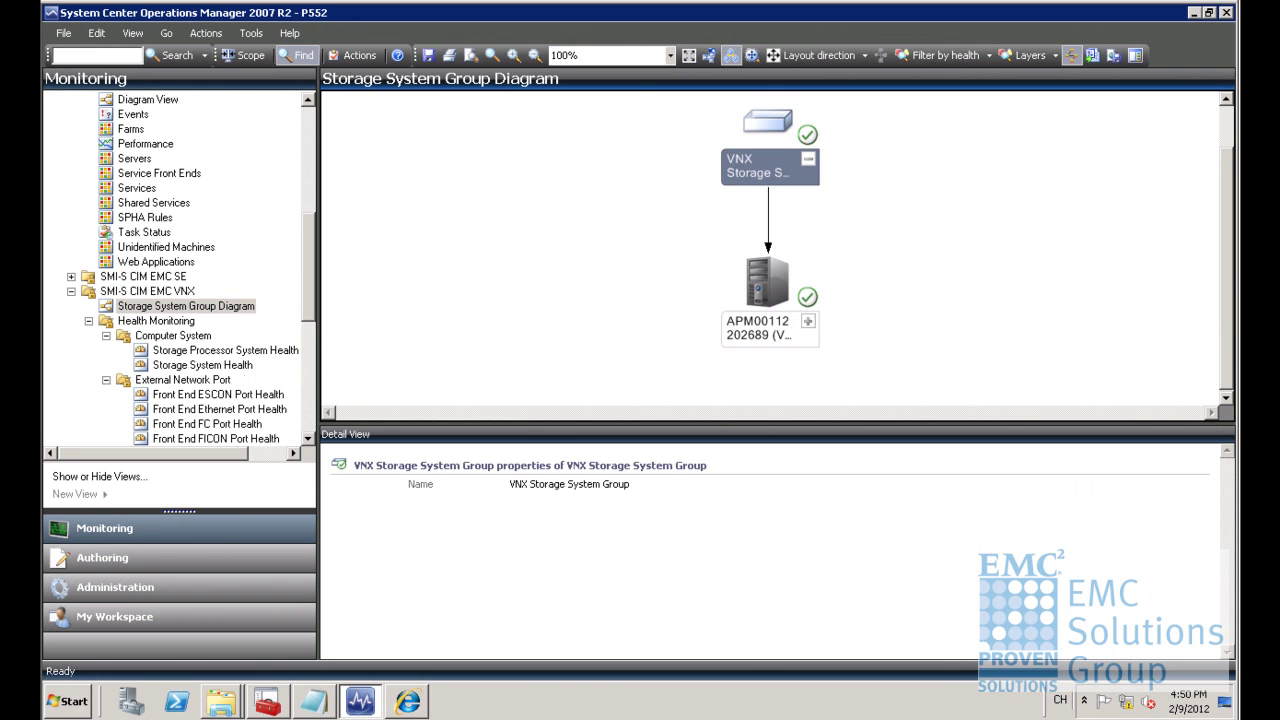
{"action": "left_click", "coordinate": [808, 321]}
{"action": "scroll", "coordinate": [770, 250], "scroll_direction": "down", "scroll_amount": 2}
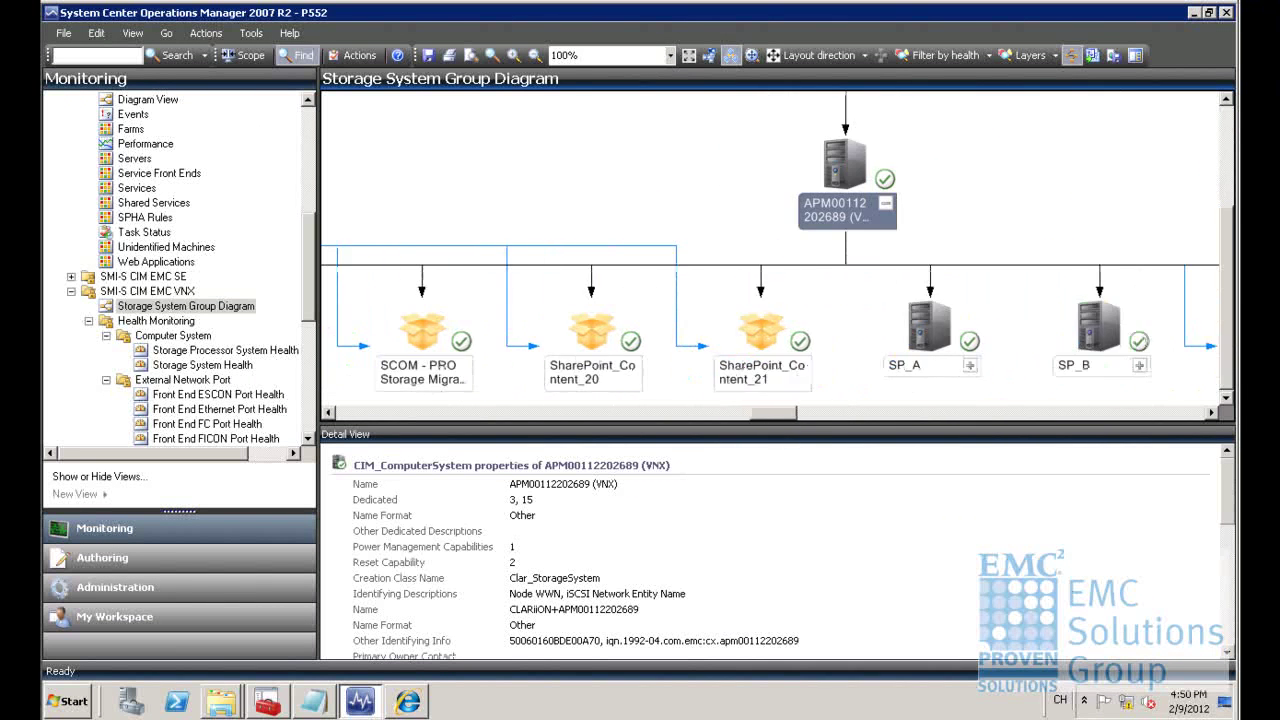
{"action": "scroll", "coordinate": [770, 255], "scroll_direction": "right", "scroll_amount": 6}
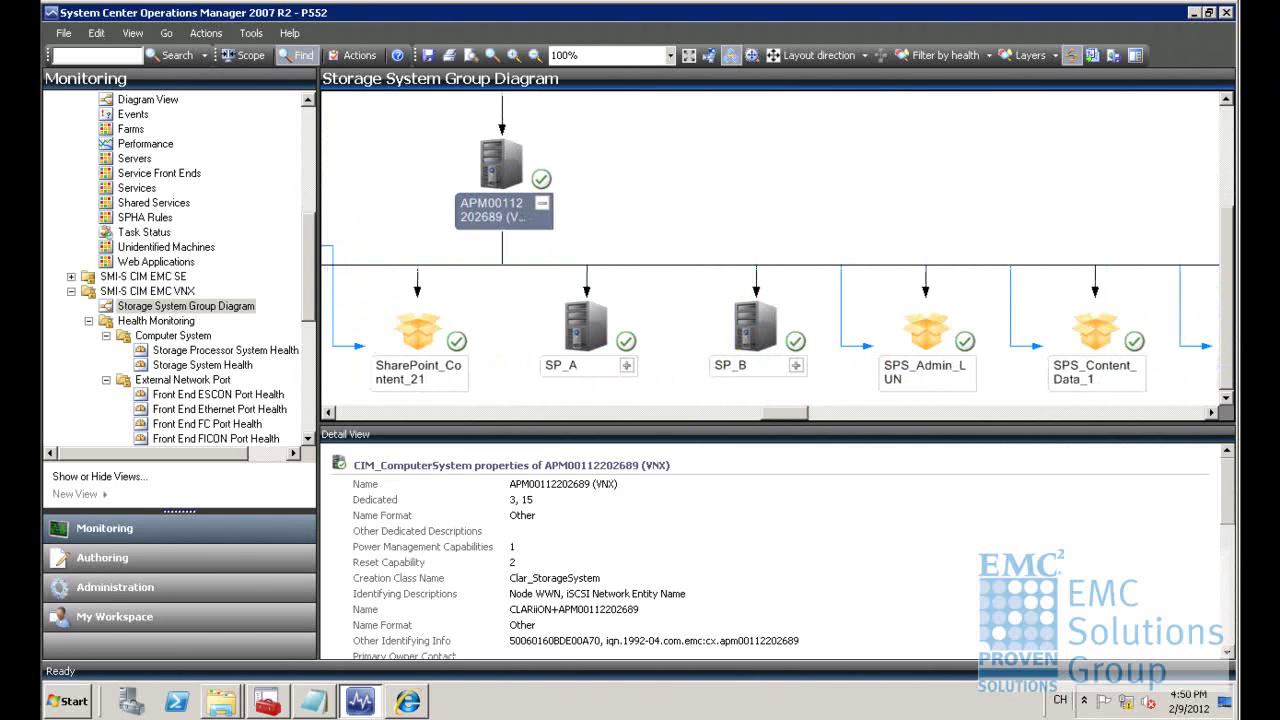
{"action": "scroll", "coordinate": [179, 268], "scroll_direction": "up", "scroll_amount": 2}
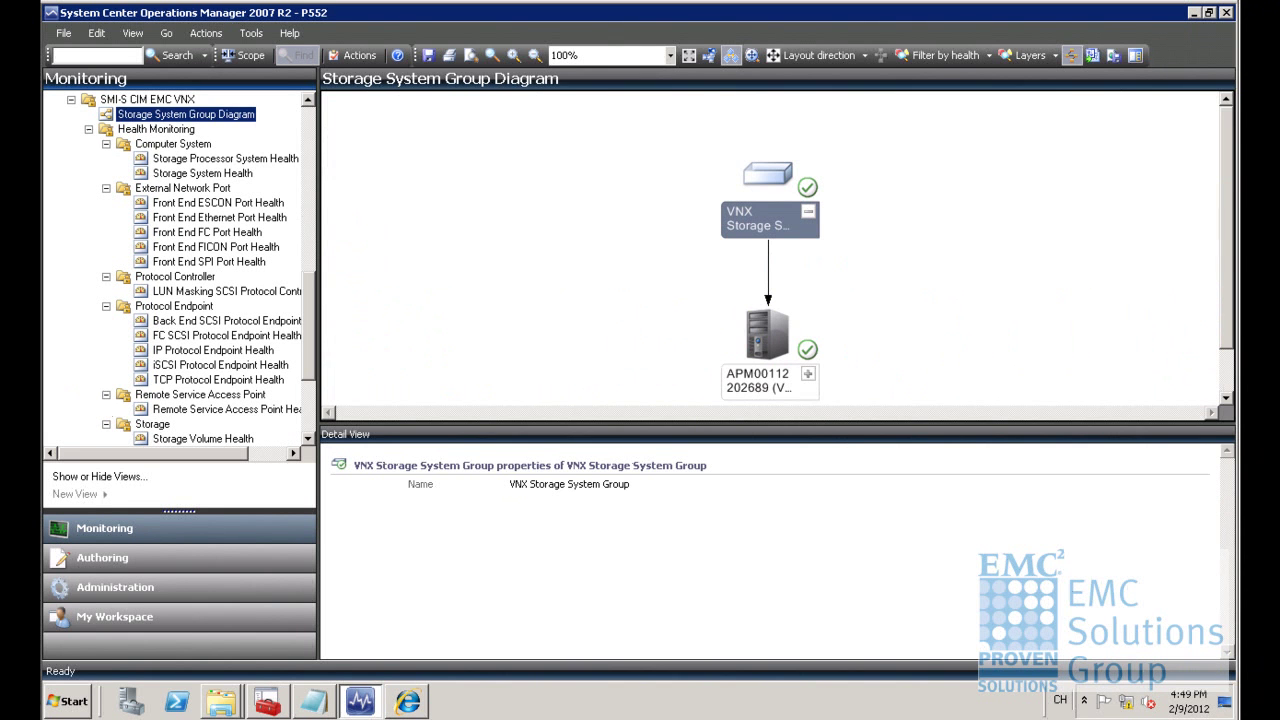
Step: Check the VNX Storage Processor System Health, Storage System Health and Front End ESCON Port Health views
{"action": "left_click", "coordinate": [225, 158]}
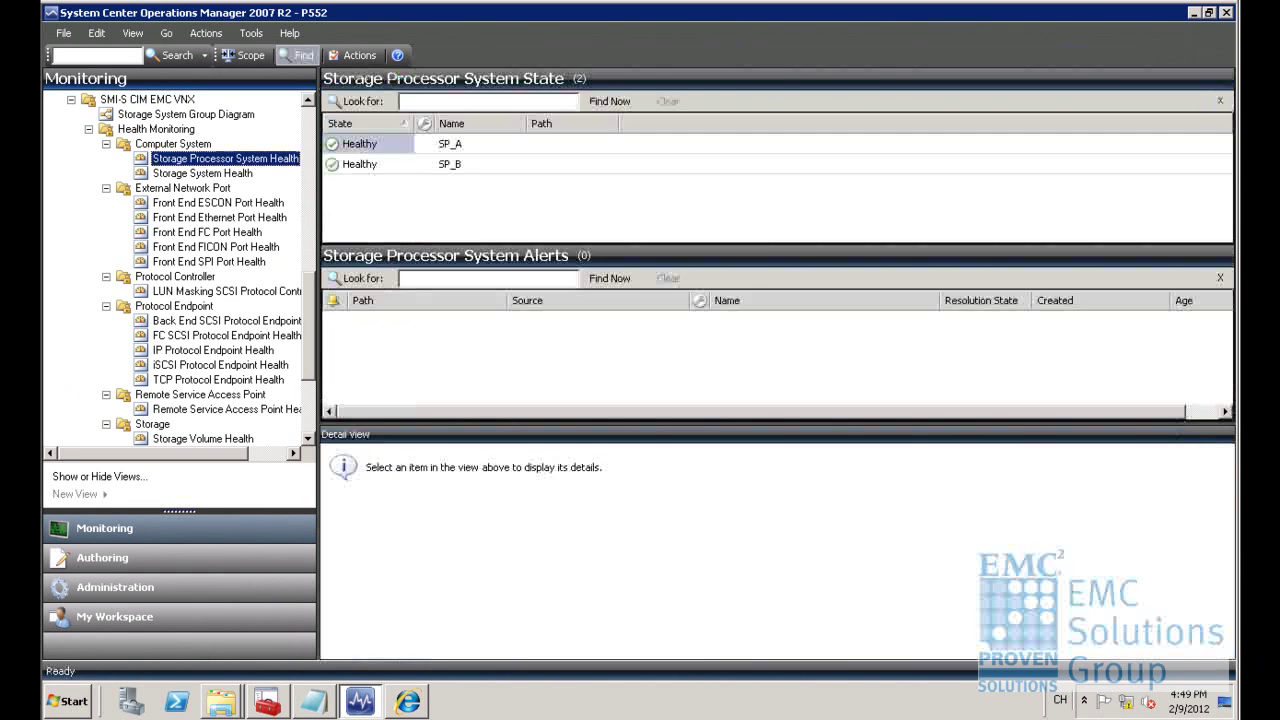
{"action": "left_click", "coordinate": [202, 173]}
{"action": "left_click", "coordinate": [218, 202]}
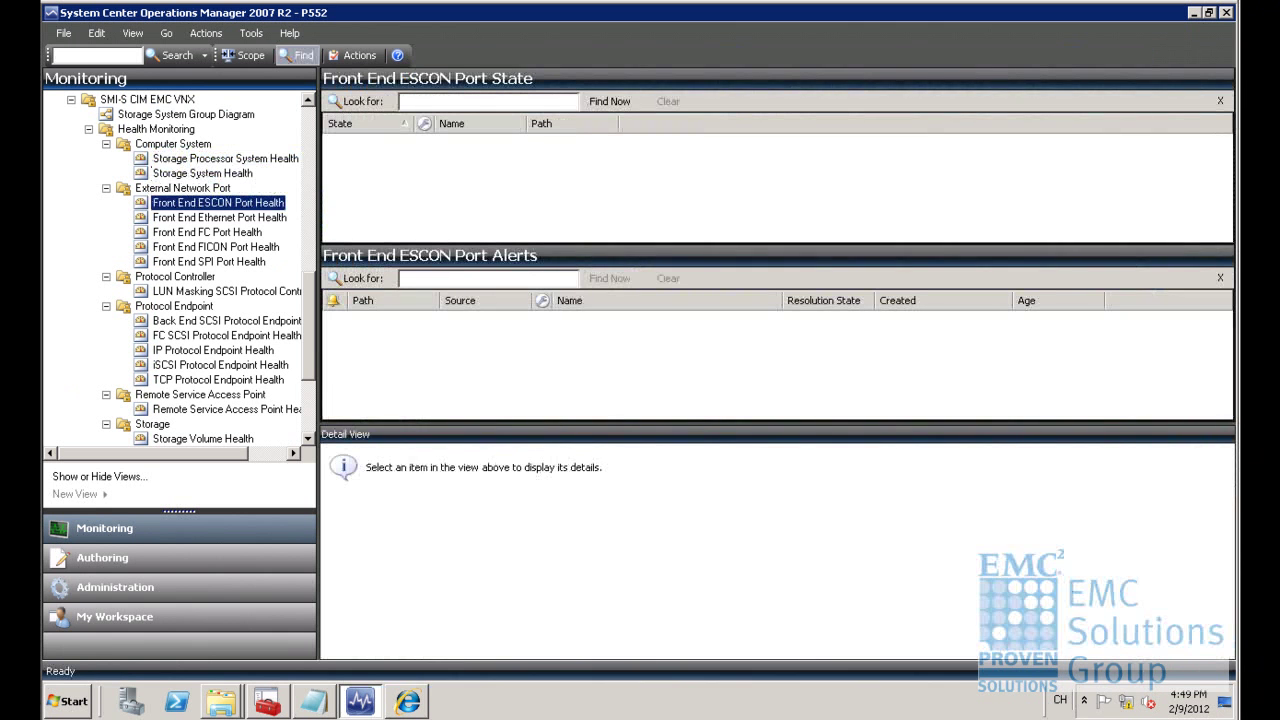
Step: Open Front End Ethernet Port Health and view the details of ports SP_A:9, SP_B:8 and SP_A:8
{"action": "left_click", "coordinate": [219, 217]}
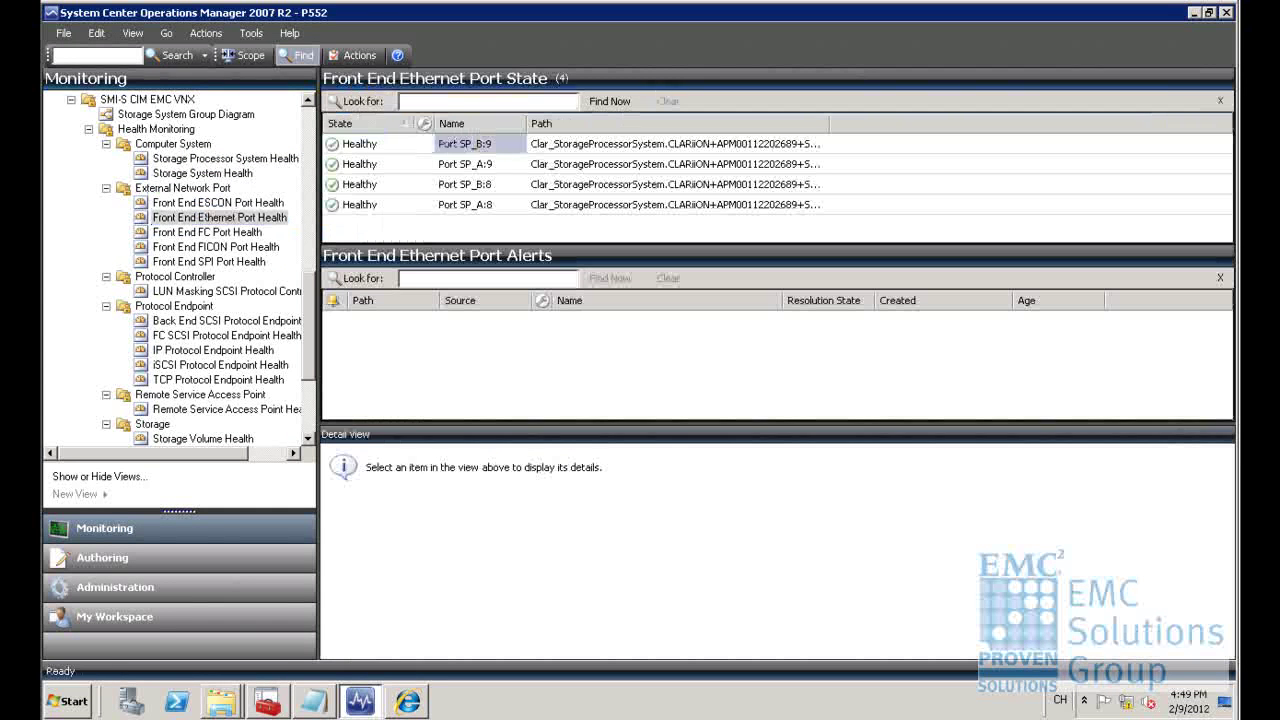
{"action": "left_click", "coordinate": [465, 164]}
{"action": "left_click", "coordinate": [465, 184]}
{"action": "left_click", "coordinate": [465, 204]}
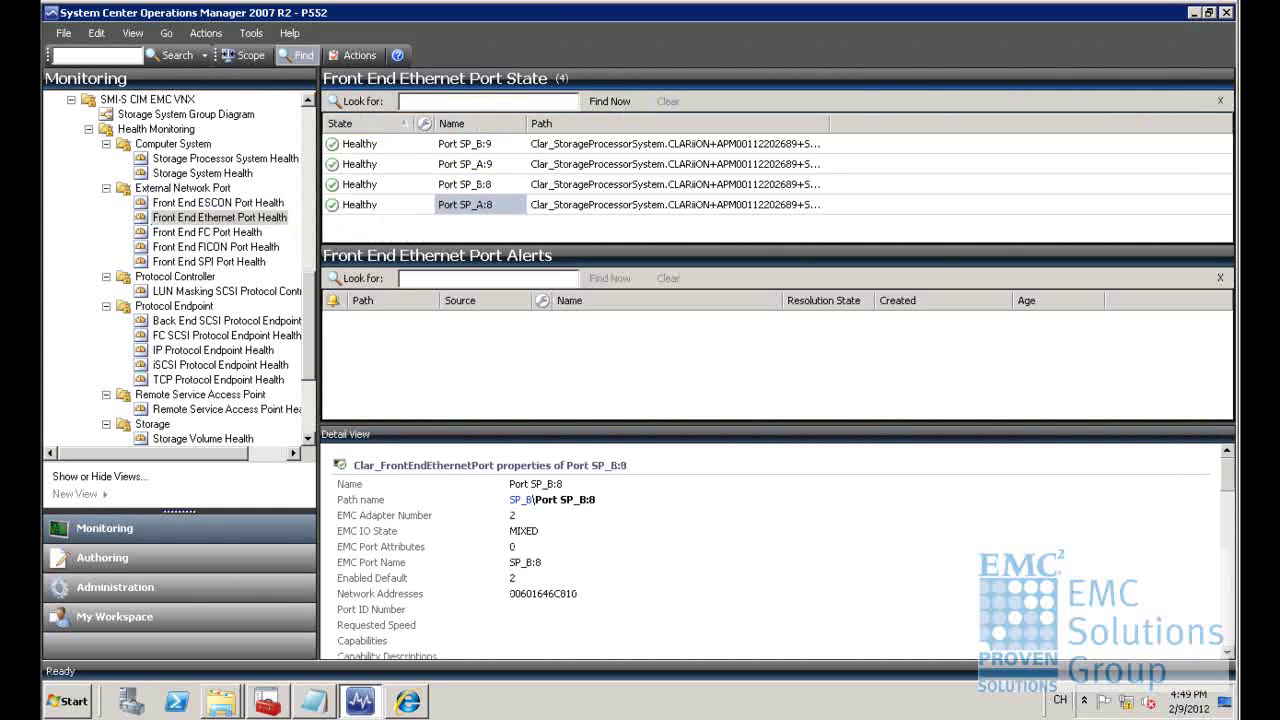
Step: View the 552-LG01 details in the LUN Masking SCSI Protocol Controller health view, and open Storage Volume Health
{"action": "left_click", "coordinate": [226, 291]}
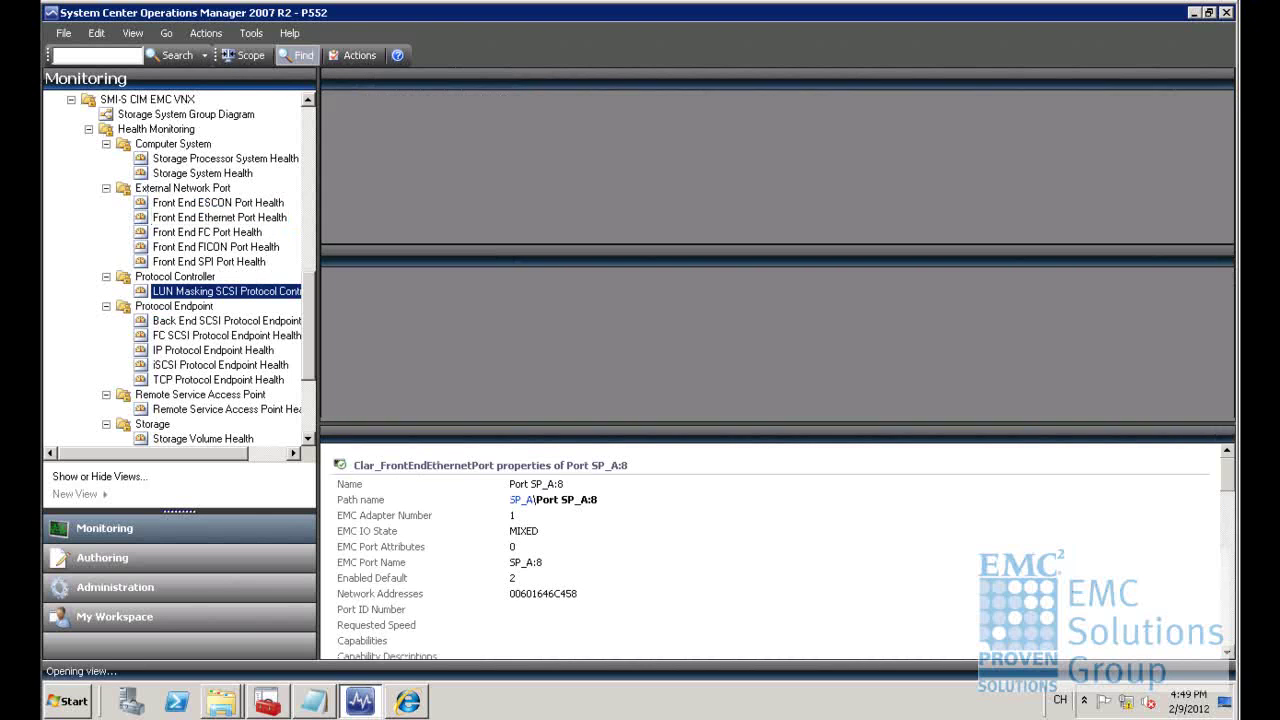
{"action": "key", "text": "Tab"}
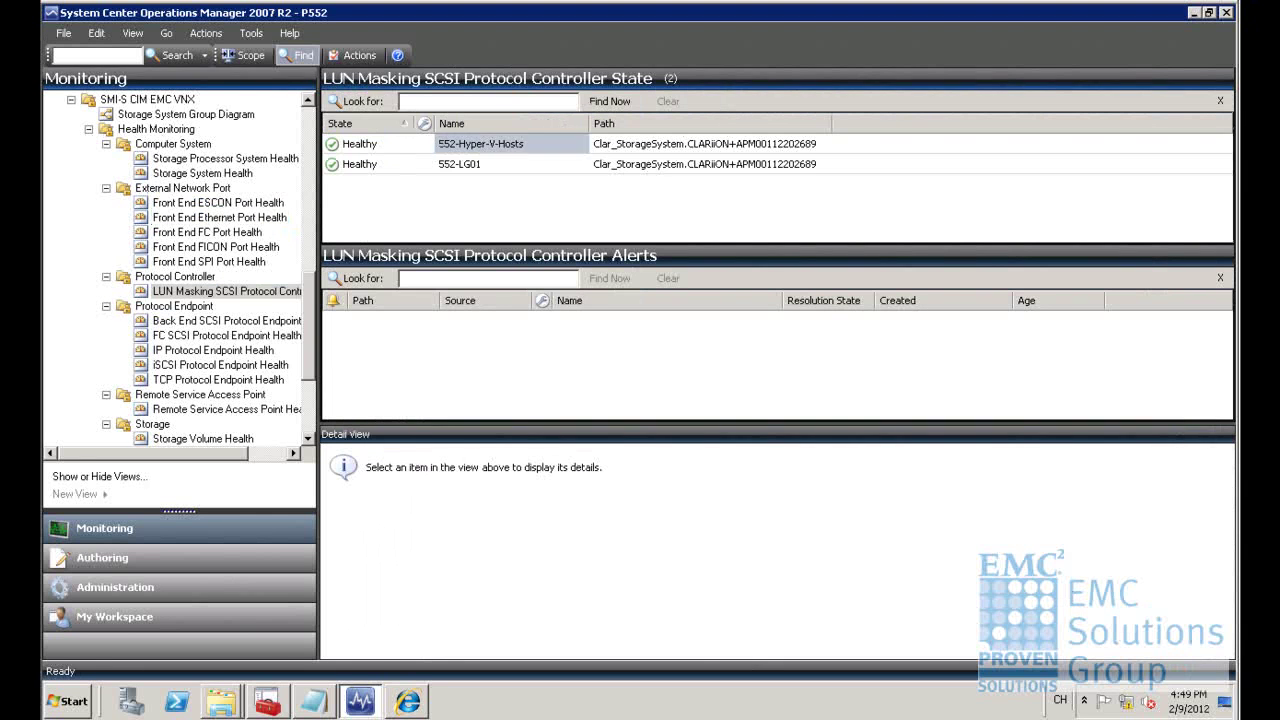
{"action": "key", "text": "Down"}
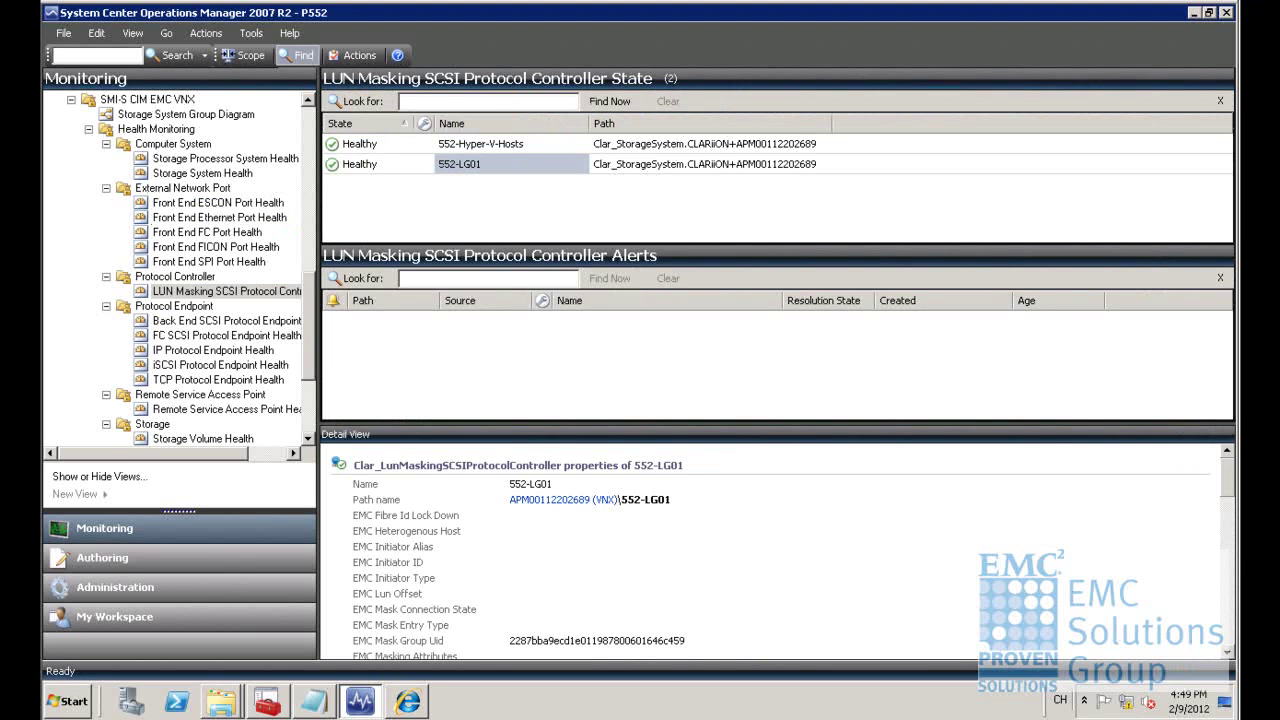
{"action": "left_click", "coordinate": [202, 438]}
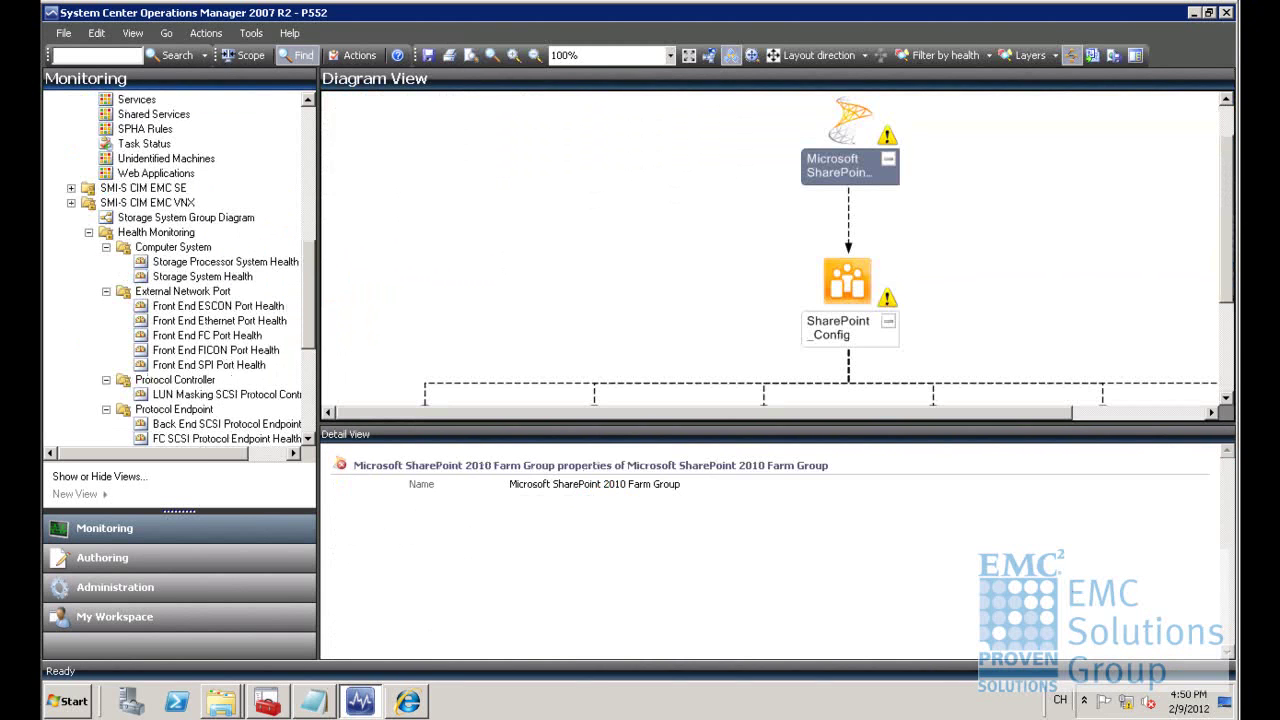
Step: In the SharePoint farm diagram, expand the Web Application group and its sps2010 application, and view the SharePoint Central Administration details
{"action": "key", "text": "Escape"}
{"action": "scroll", "coordinate": [770, 248], "scroll_direction": "down", "scroll_amount": 5}
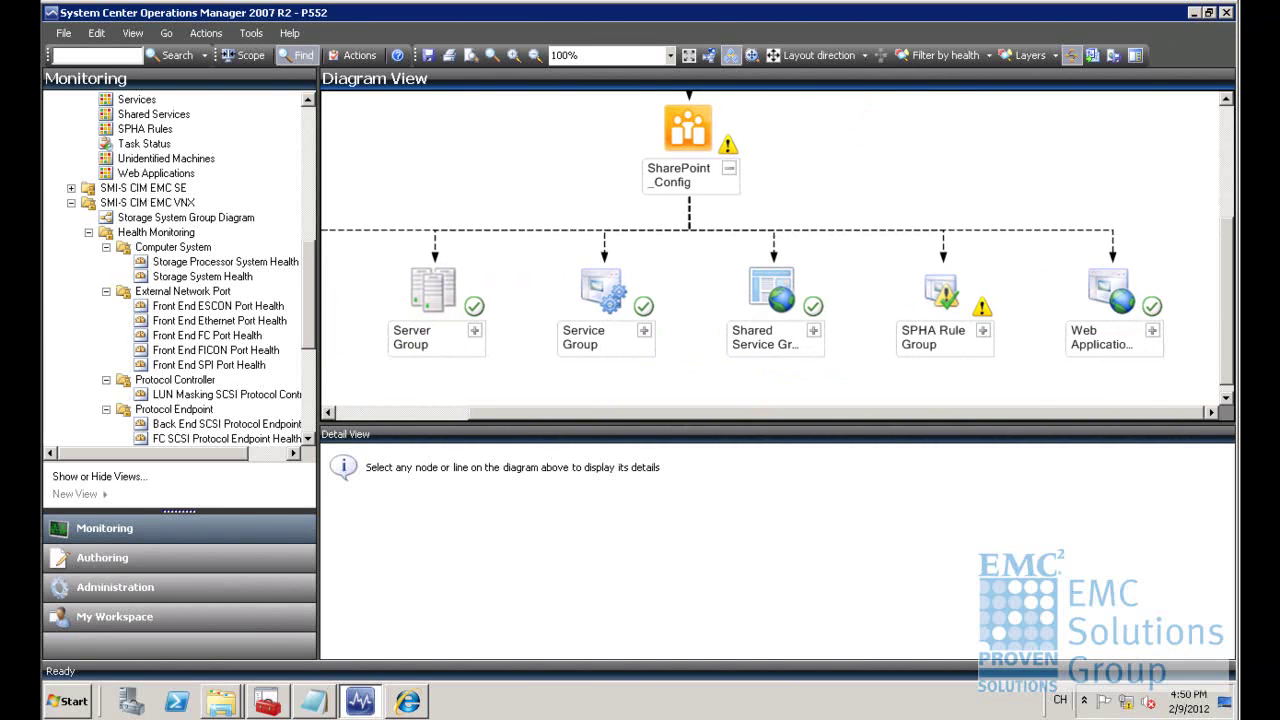
{"action": "left_click", "coordinate": [1105, 290]}
{"action": "left_click", "coordinate": [1152, 330]}
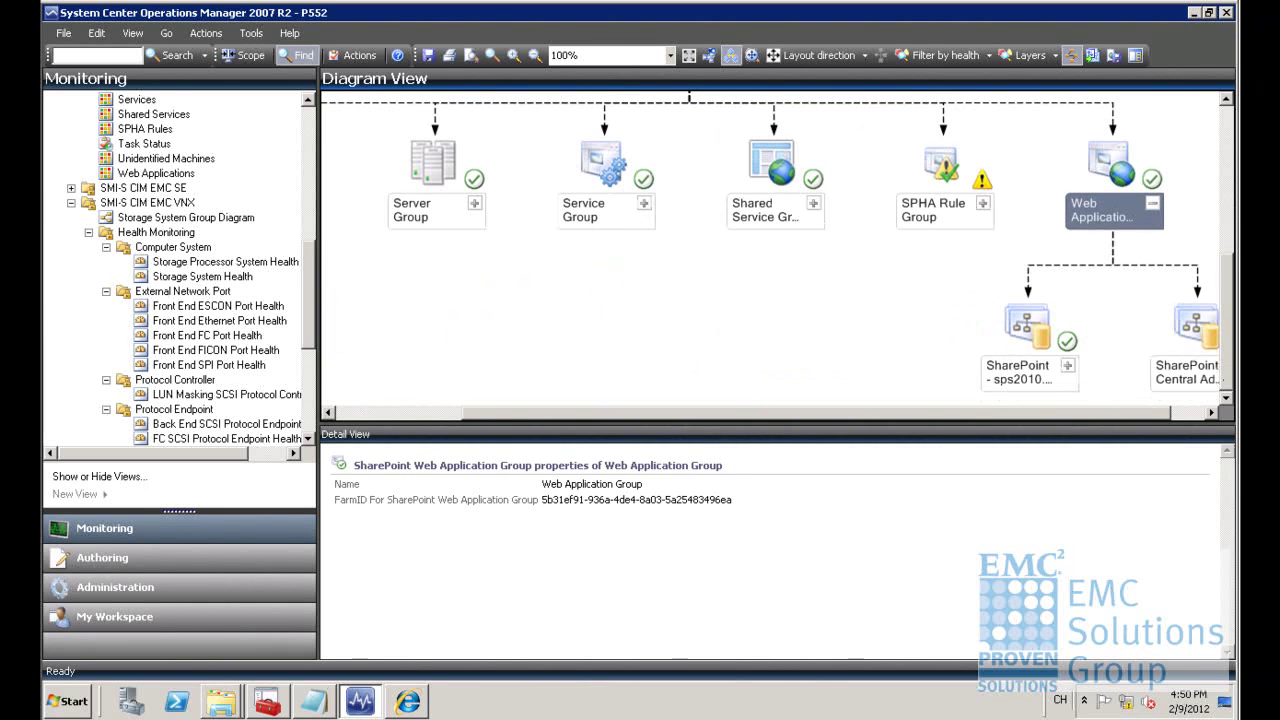
{"action": "left_click", "coordinate": [1017, 372]}
{"action": "left_click", "coordinate": [1067, 365]}
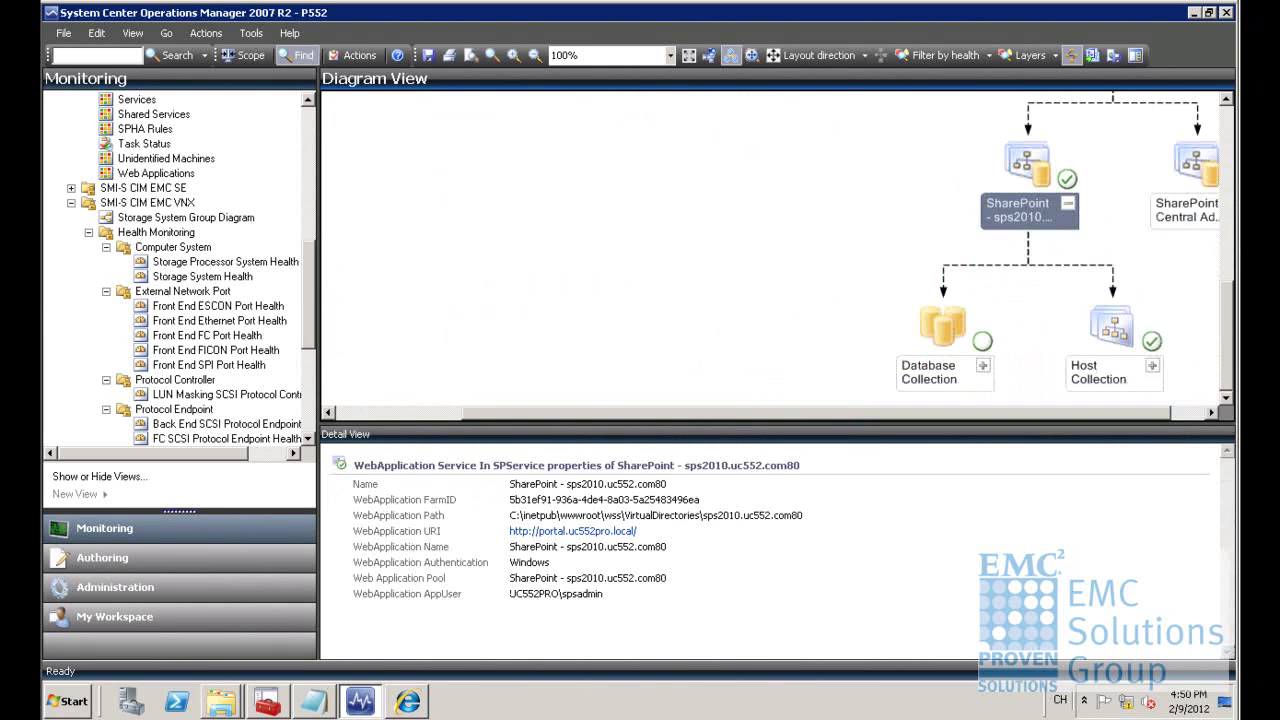
{"action": "left_click", "coordinate": [1186, 210]}
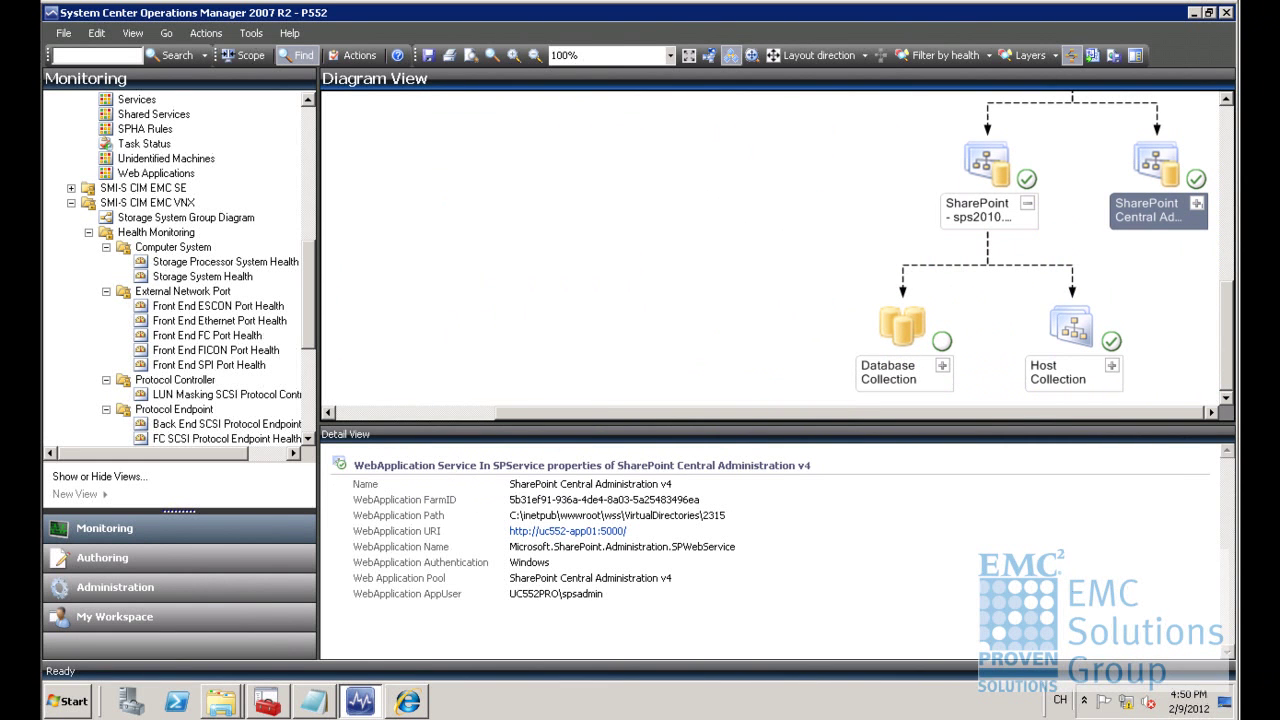
Step: In EMC Unisphere, inspect the IO Modules, DIMMS B and CPU Module B entries under storage processor SP B
{"action": "mouse_move", "coordinate": [221, 701]}
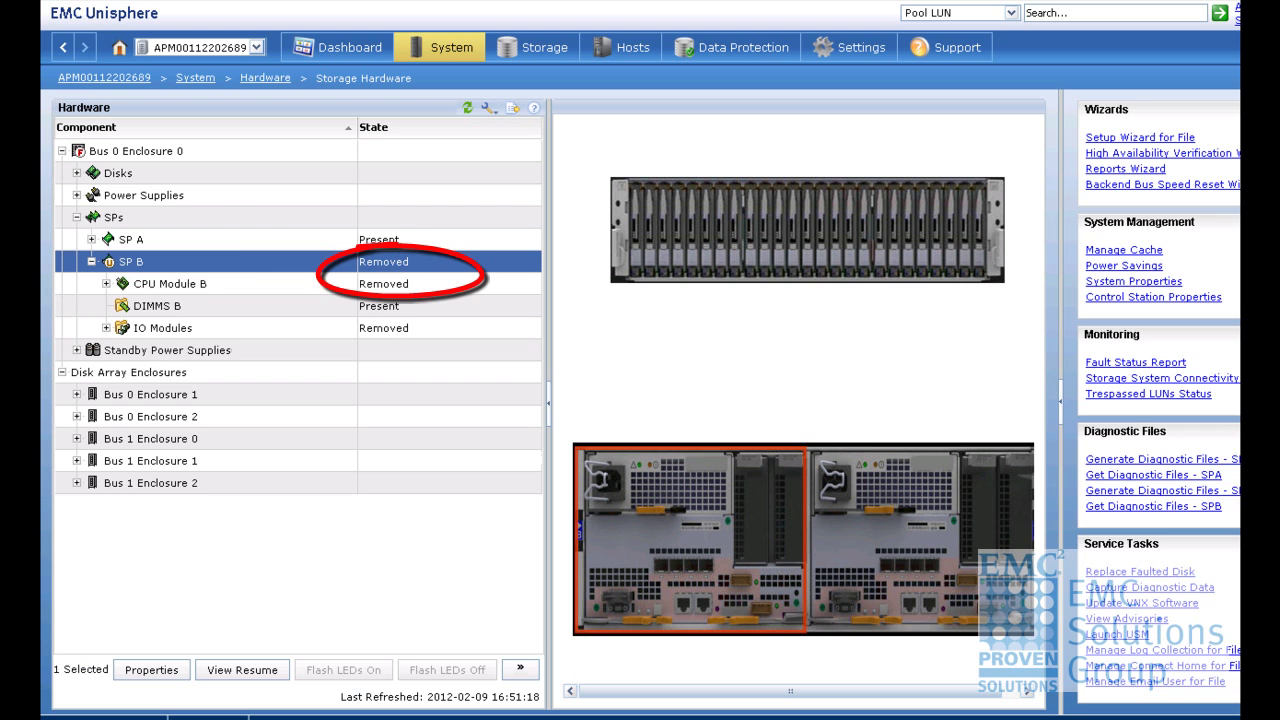
{"action": "left_click", "coordinate": [162, 328]}
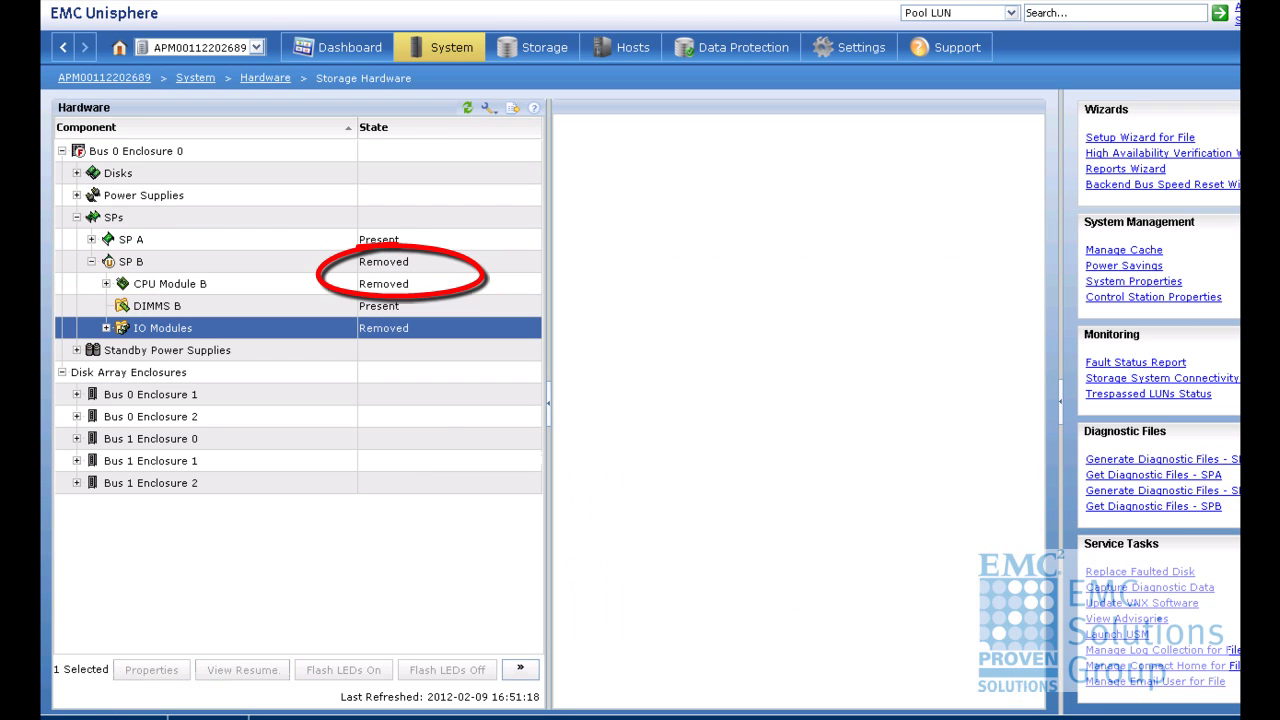
{"action": "left_click", "coordinate": [157, 306]}
{"action": "left_click", "coordinate": [170, 284]}
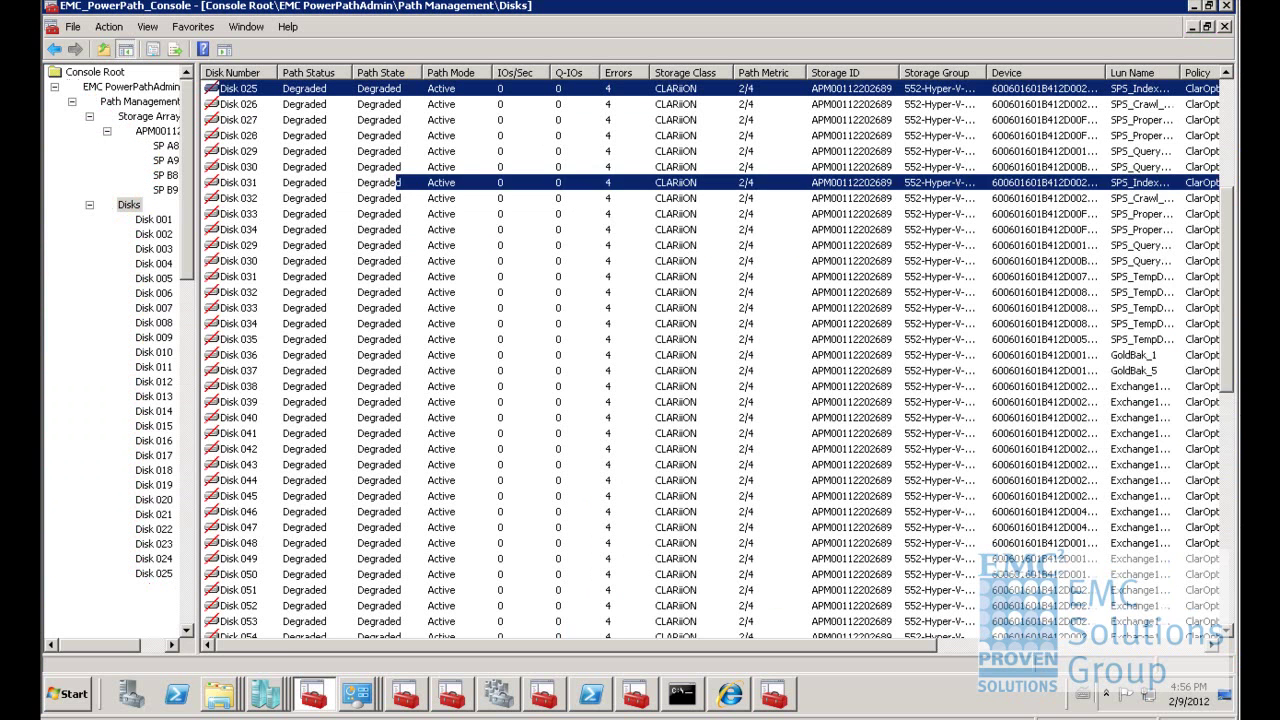
Step: In the EMC PowerPath console, look through the path status of the listed disks
{"action": "scroll", "coordinate": [715, 360], "scroll_direction": "down", "scroll_amount": 4}
{"action": "scroll", "coordinate": [715, 360], "scroll_direction": "down", "scroll_amount": 6}
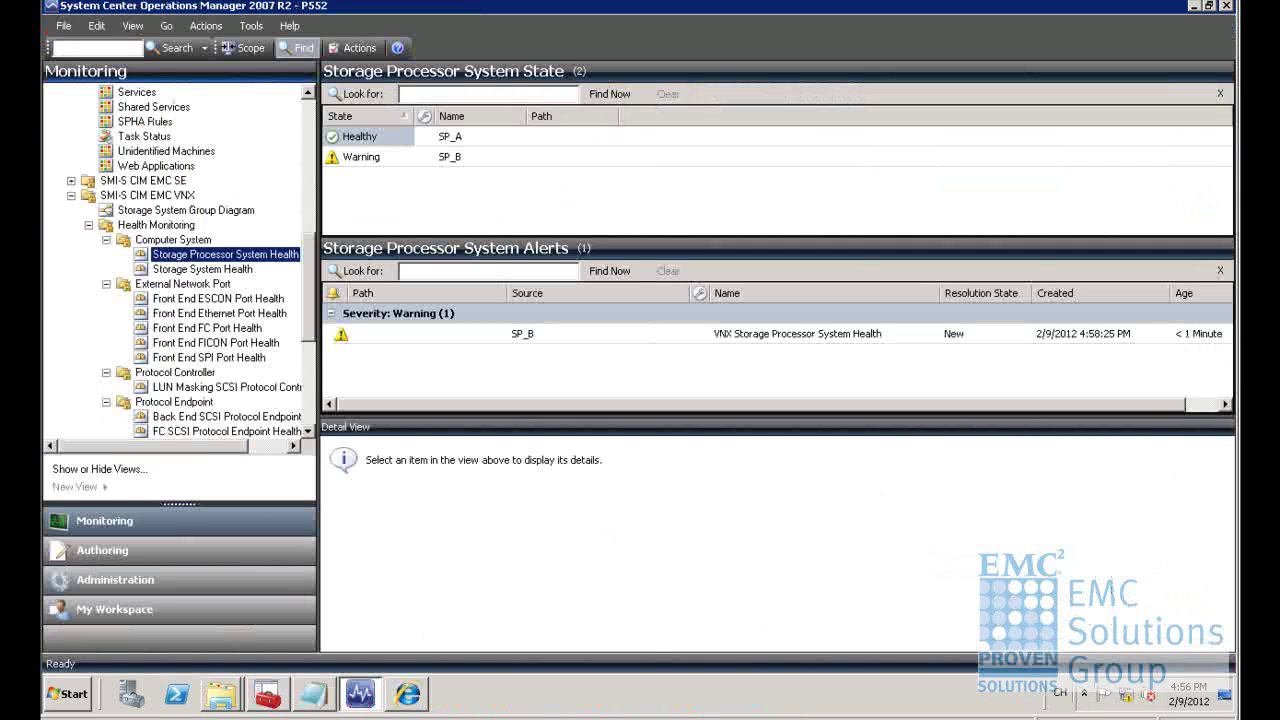
Step: In Operations Manager, select SP_B in the Storage Processor System State list and open Health Explorer for it
{"action": "left_click", "coordinate": [360, 156]}
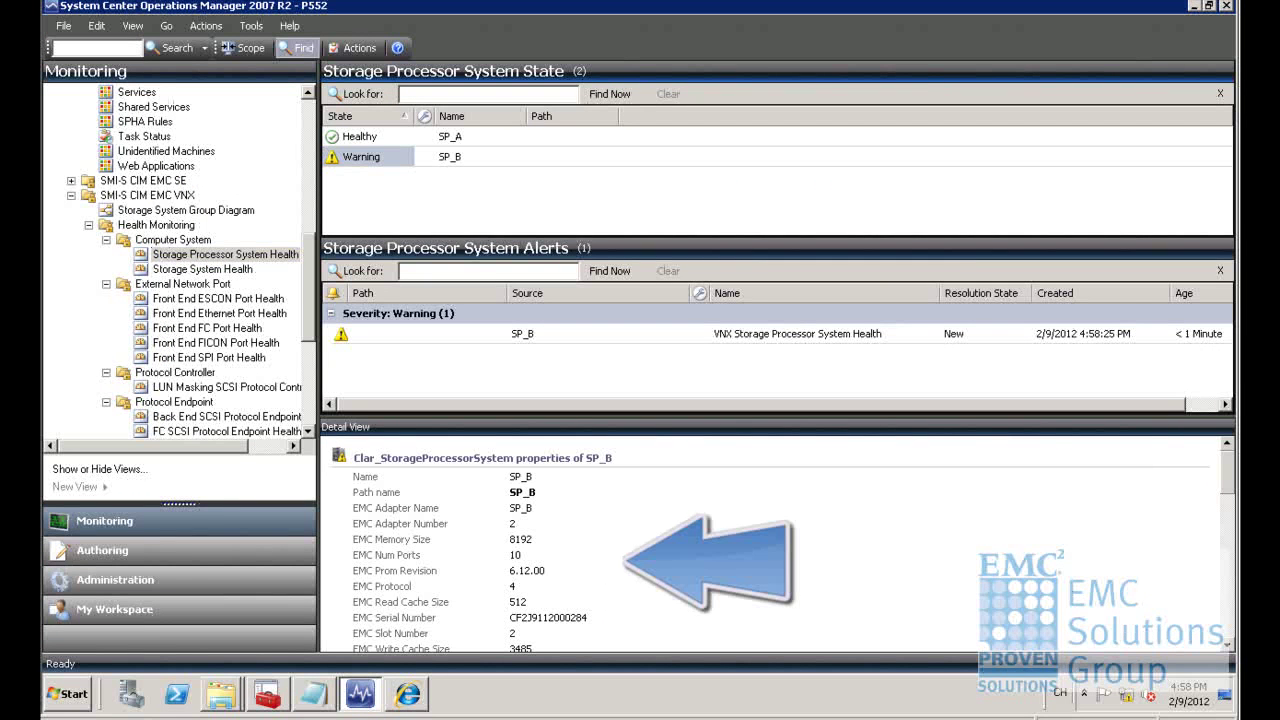
{"action": "right_click", "coordinate": [388, 158]}
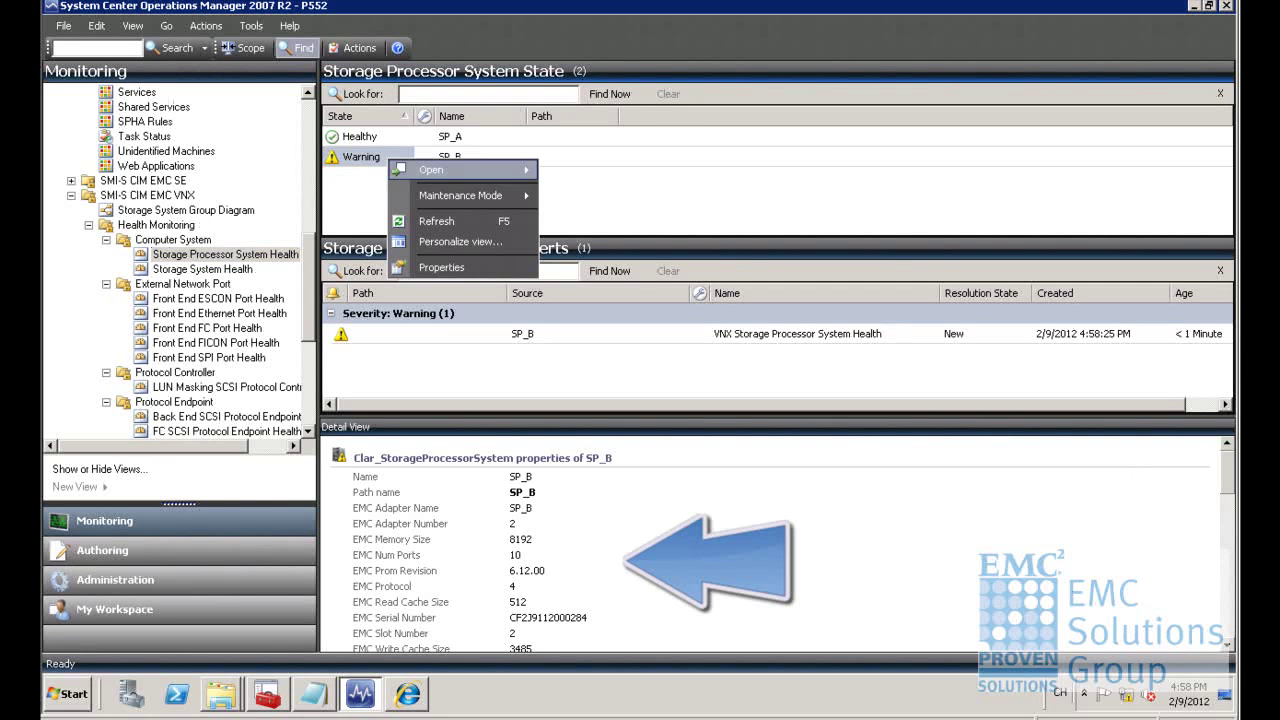
{"action": "mouse_move", "coordinate": [462, 170]}
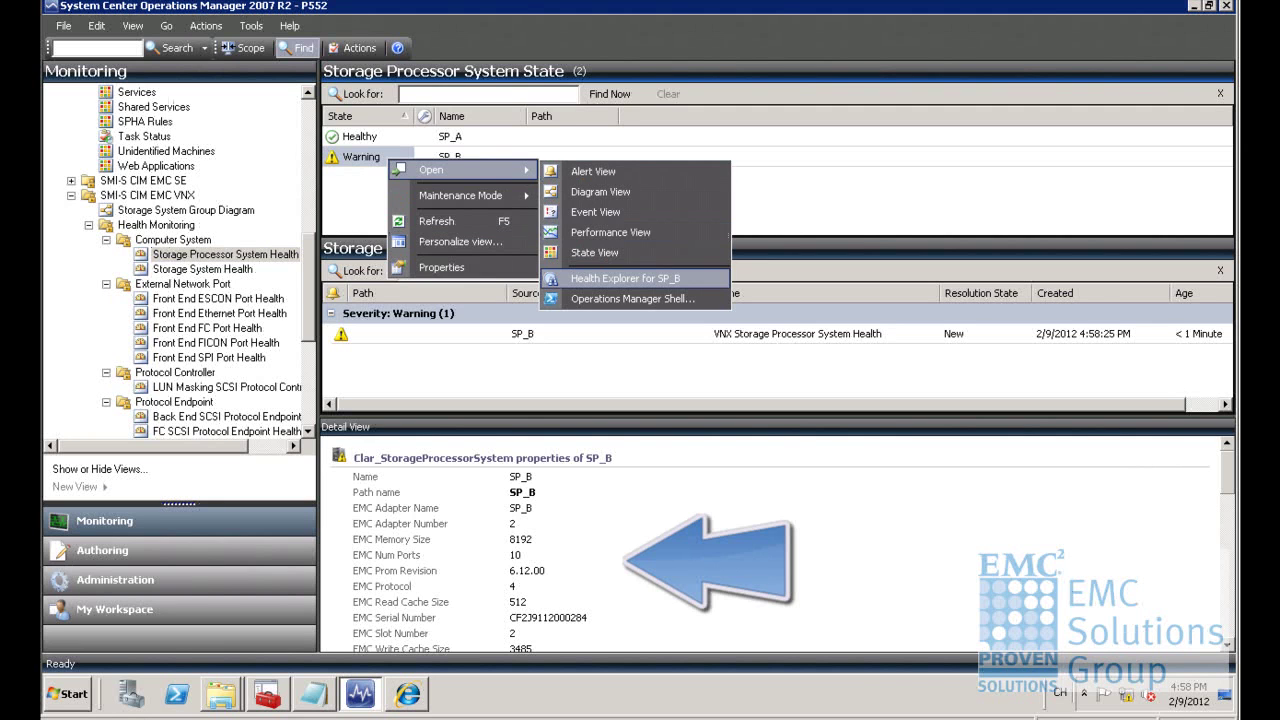
{"action": "left_click", "coordinate": [620, 278]}
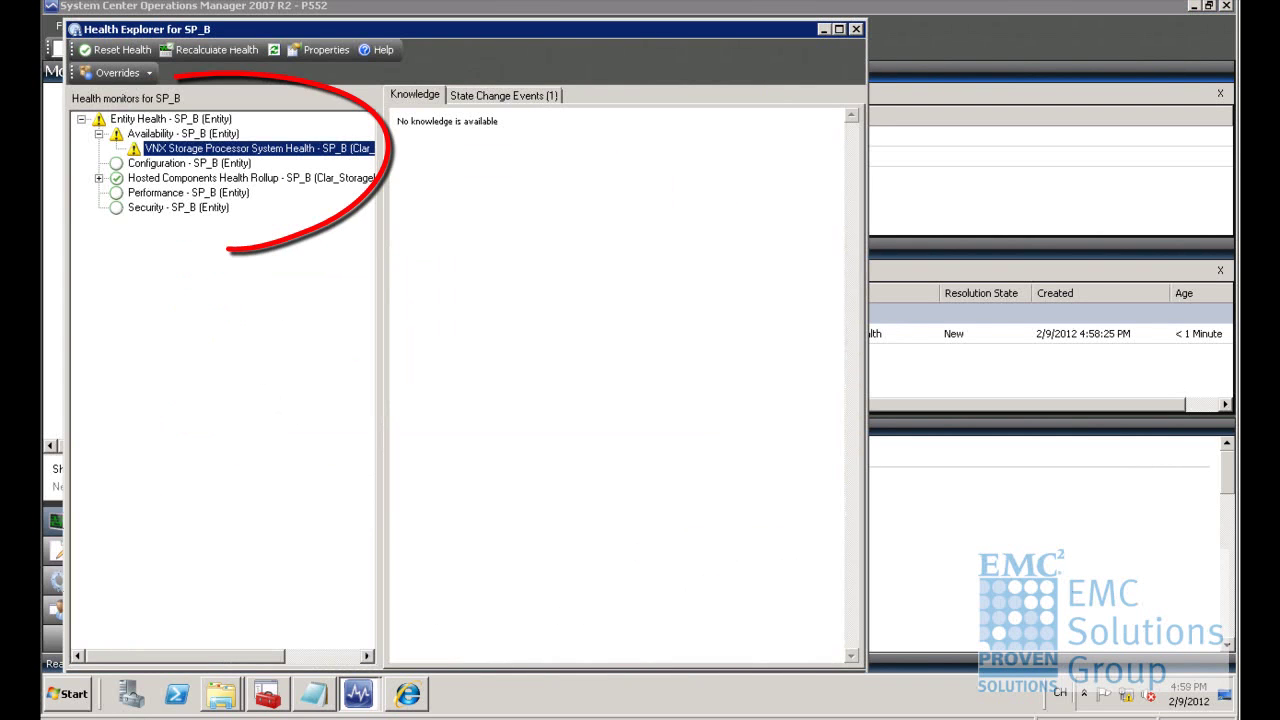
Step: Examine SP_B's entity, availability and hosted component monitors and the VNX Storage Processor System Health state change events, and close Health Explorer
{"action": "left_click", "coordinate": [190, 133]}
{"action": "left_click", "coordinate": [196, 148]}
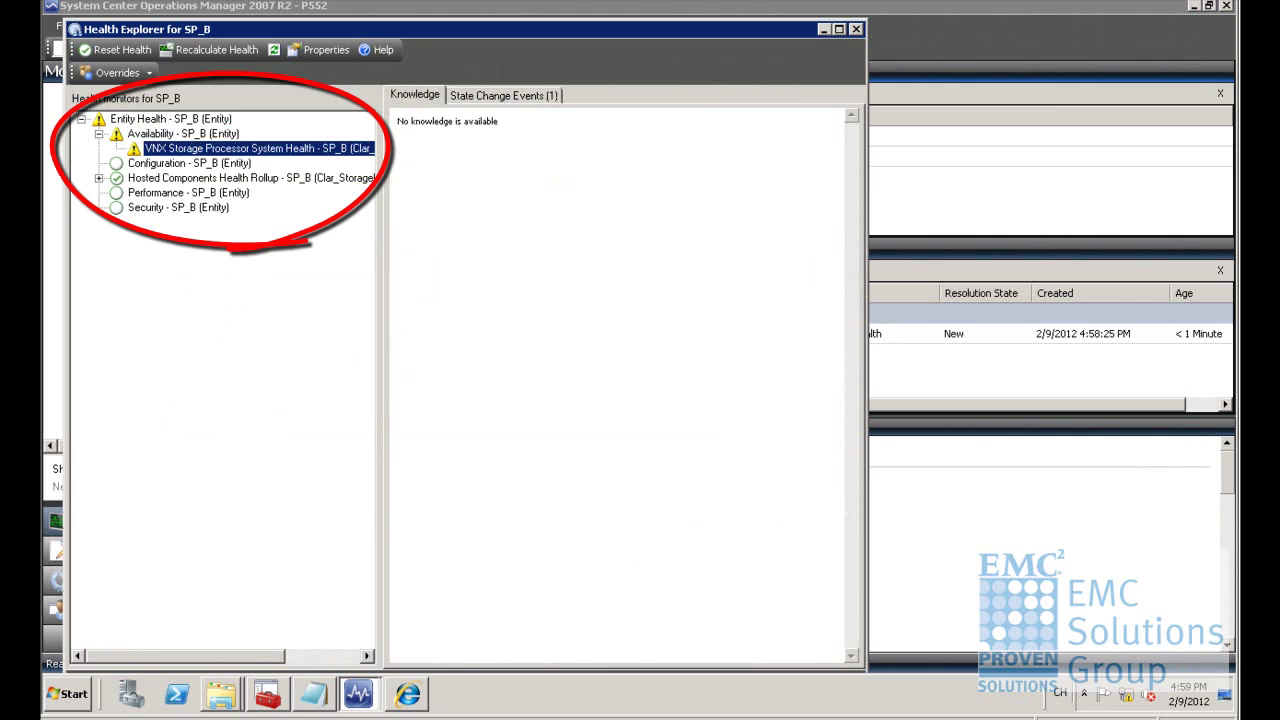
{"action": "left_click", "coordinate": [183, 133]}
{"action": "left_click", "coordinate": [170, 118]}
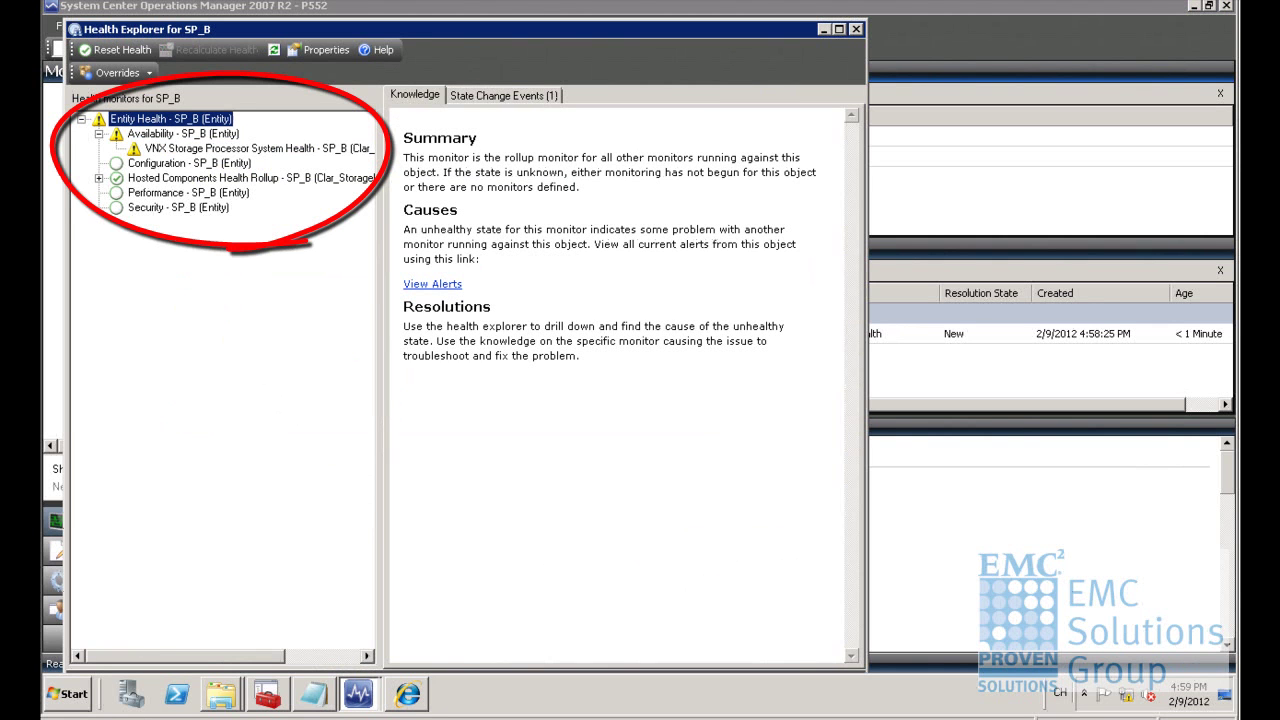
{"action": "left_click", "coordinate": [99, 178]}
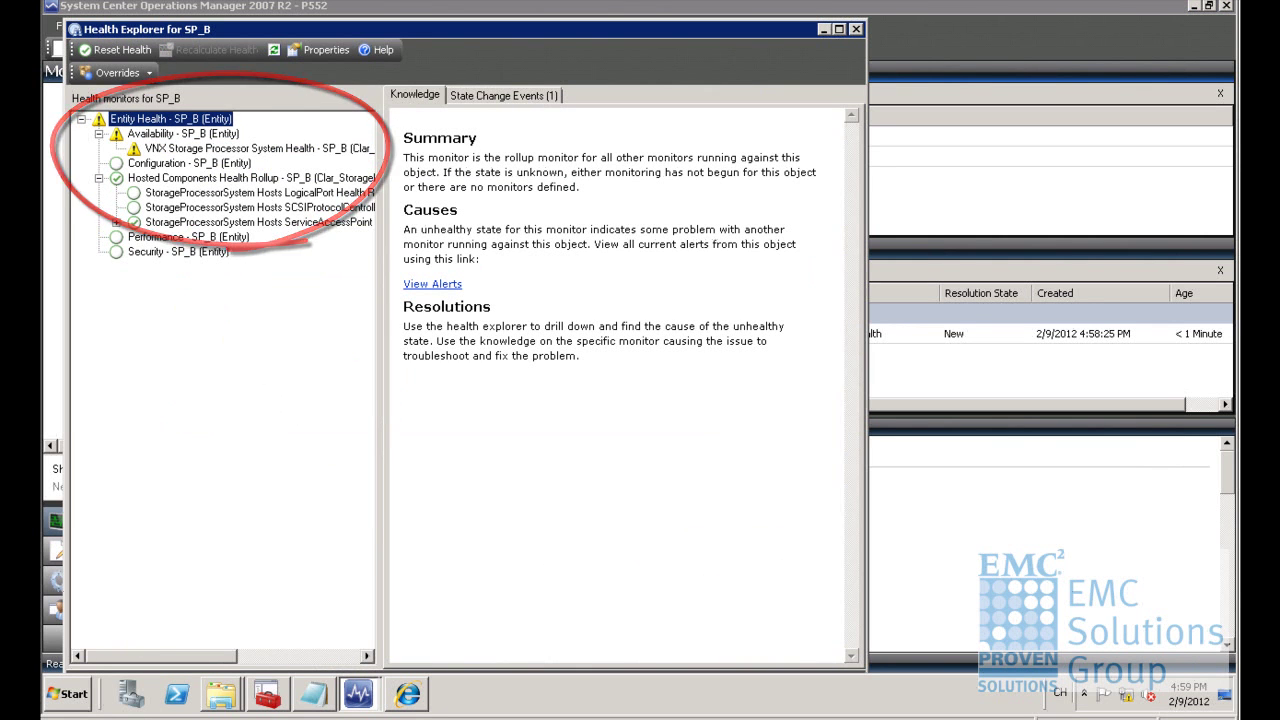
{"action": "left_click", "coordinate": [196, 148]}
{"action": "left_click", "coordinate": [503, 95]}
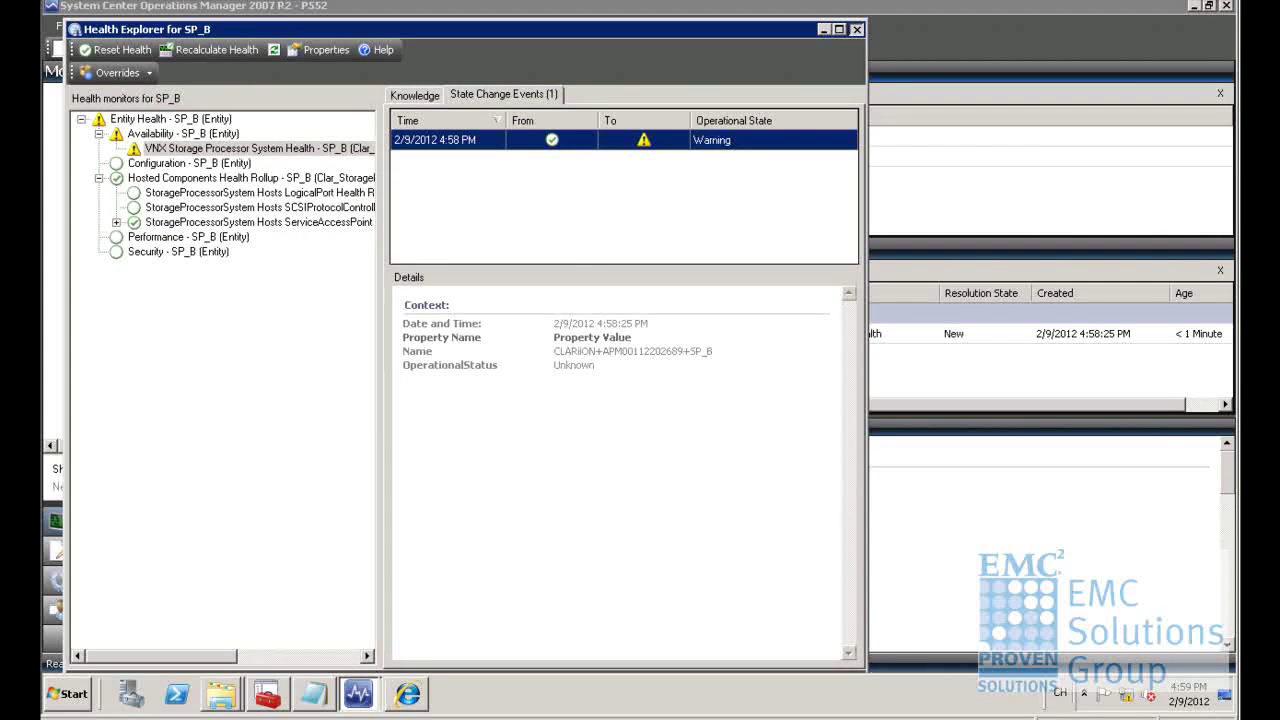
{"action": "left_click", "coordinate": [855, 29]}
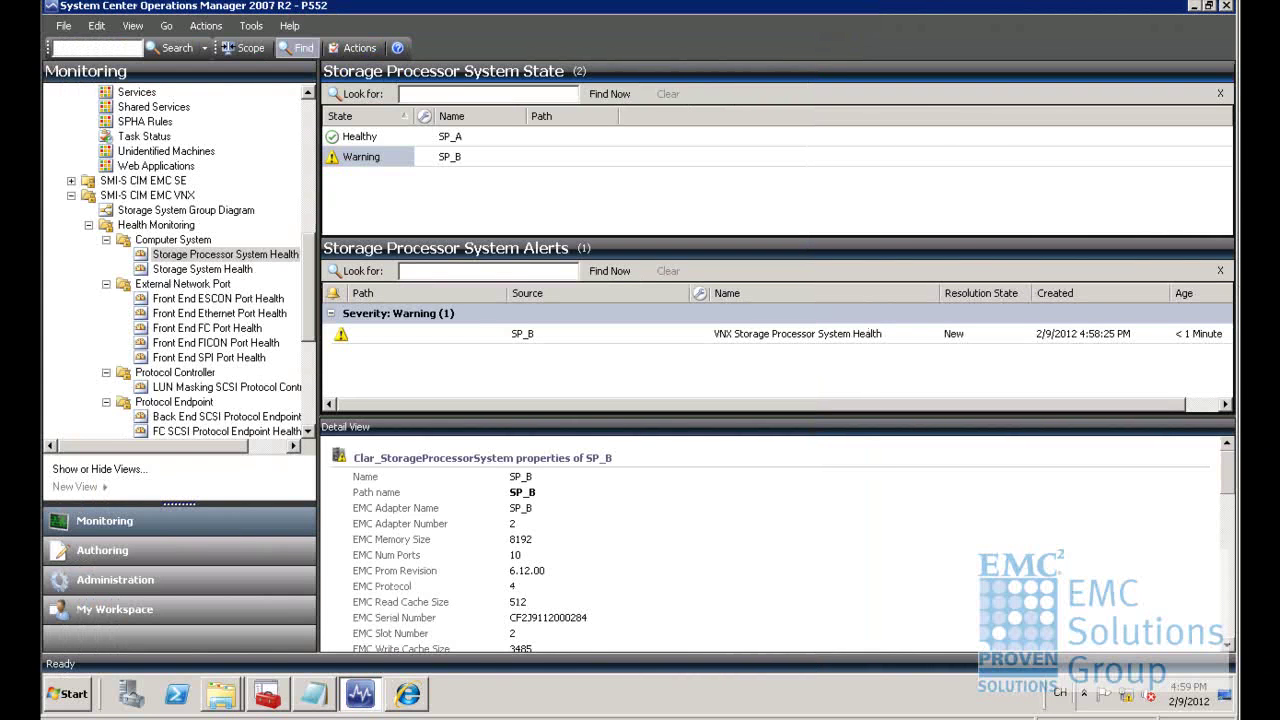
Step: Open Storage System Health and compare the details of the VNX Storage System Health and VNX Storage Processor System Health alerts
{"action": "left_click", "coordinate": [202, 269]}
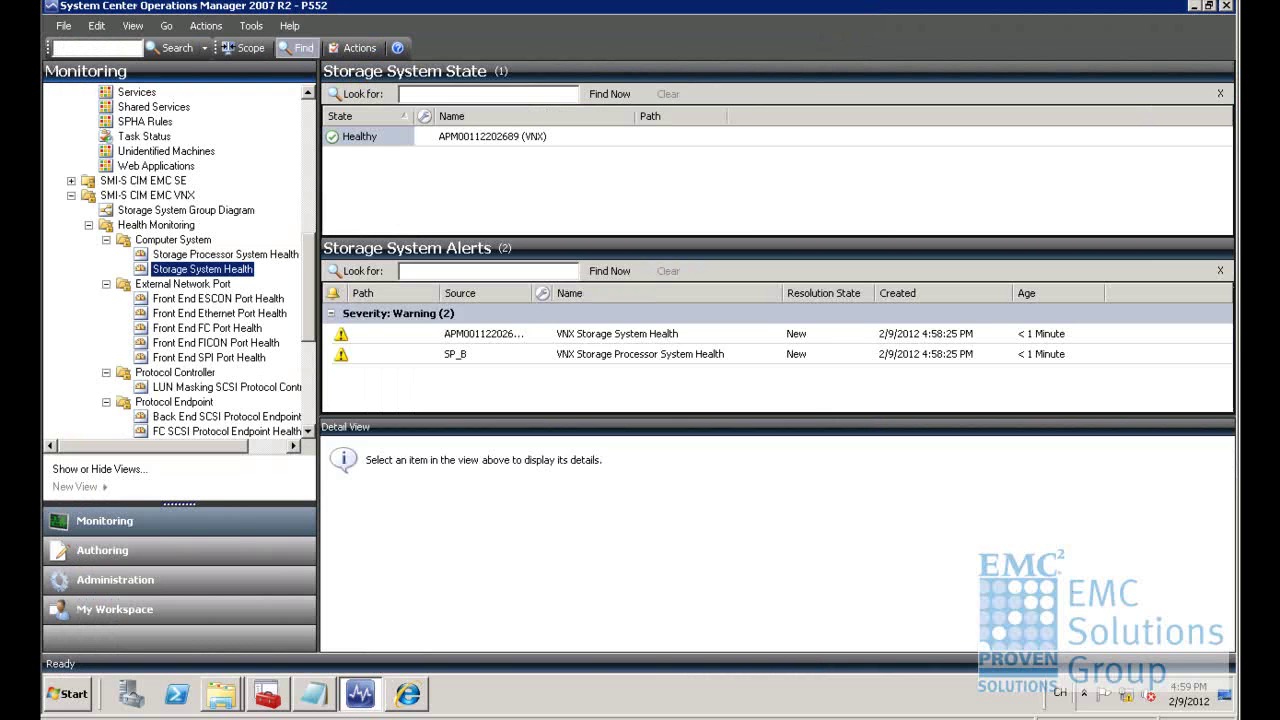
{"action": "left_click", "coordinate": [617, 334]}
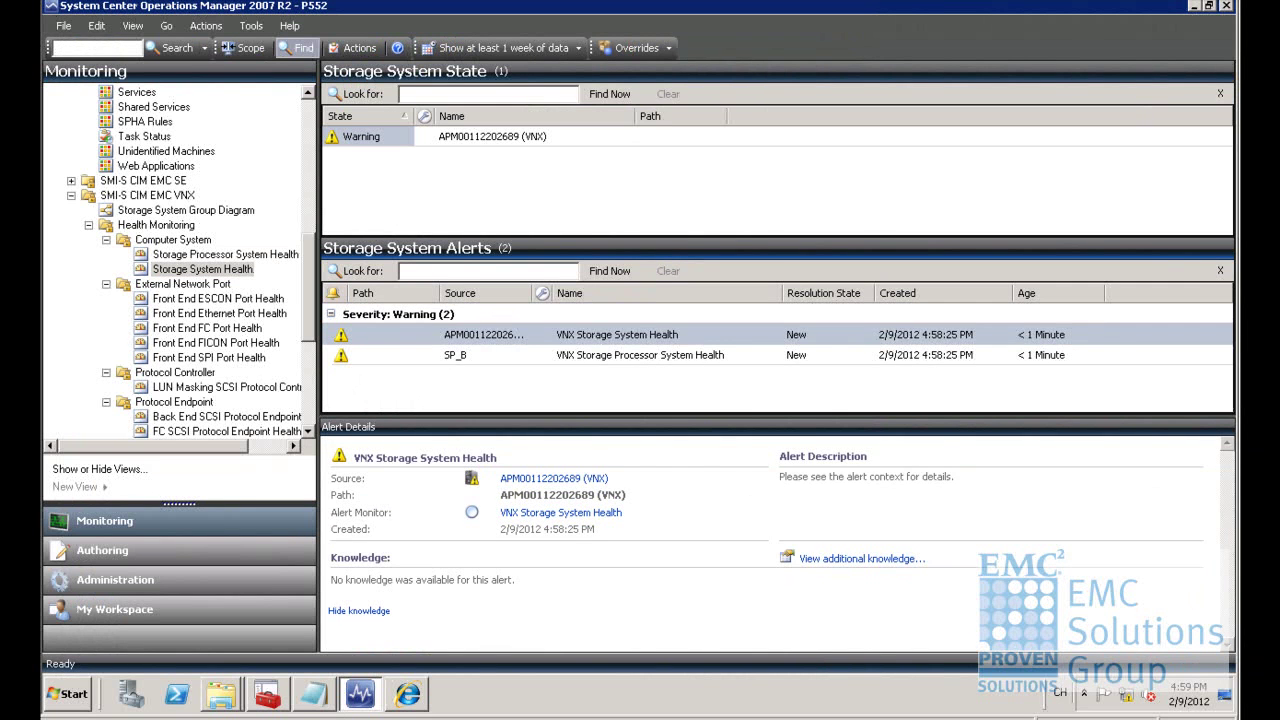
{"action": "left_click", "coordinate": [639, 355]}
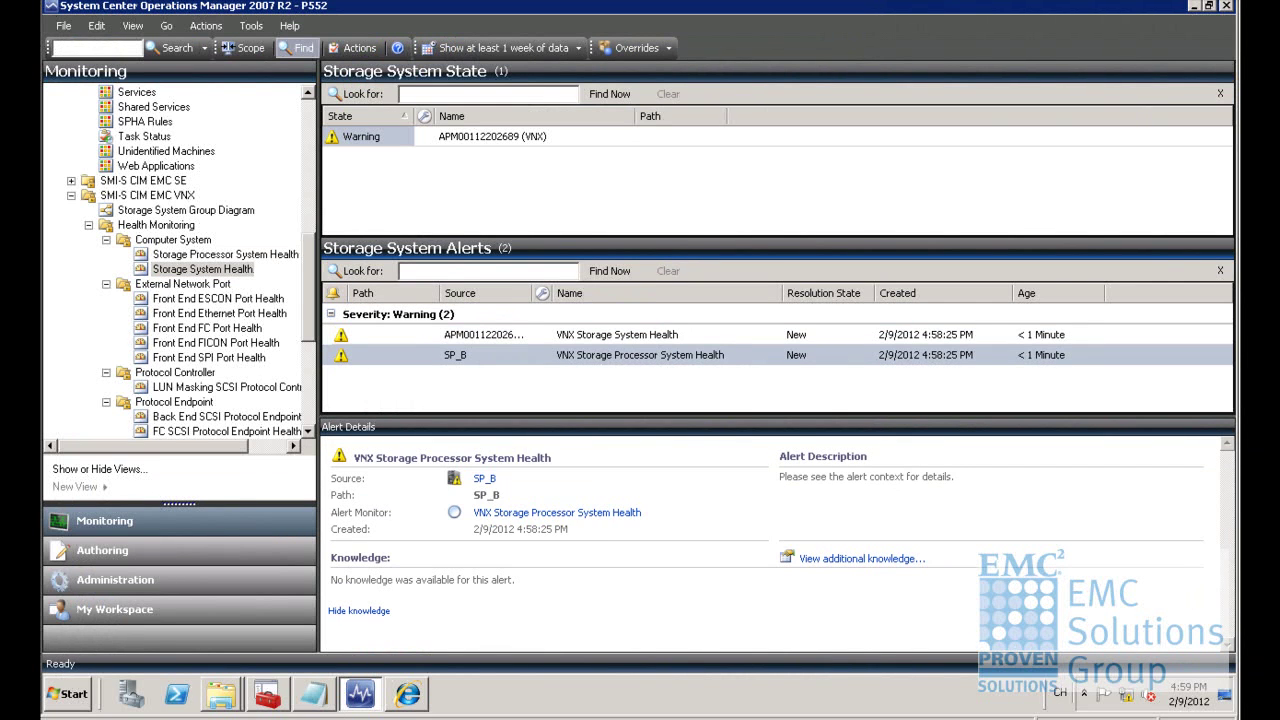
{"action": "left_click", "coordinate": [617, 334]}
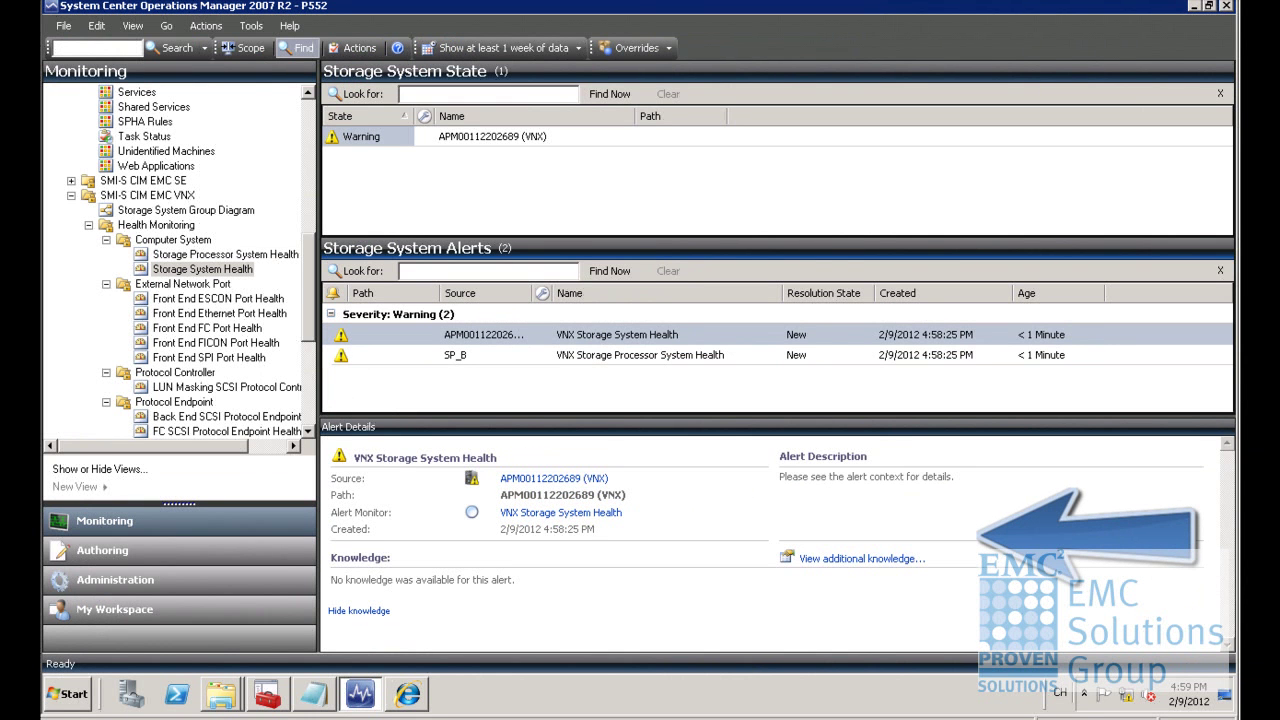
{"action": "left_click", "coordinate": [639, 355]}
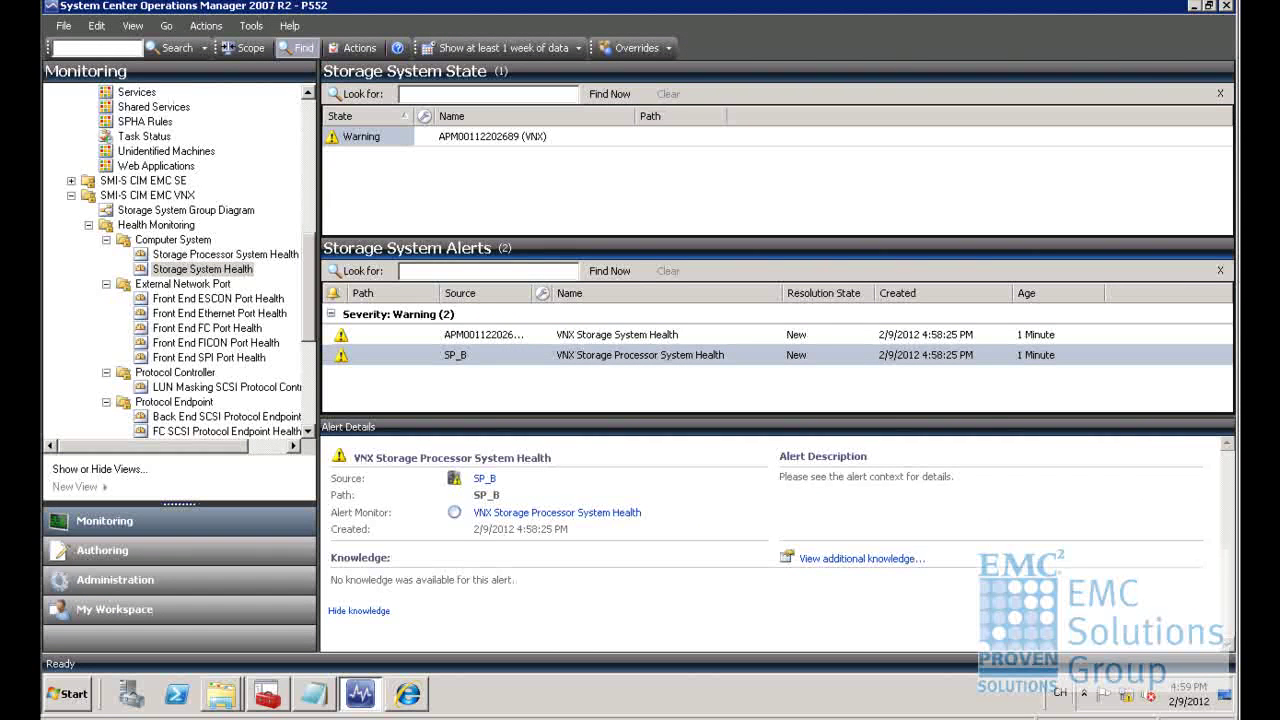
{"action": "left_click_drag", "start_coordinate": [308, 287], "coordinate": [308, 327]}
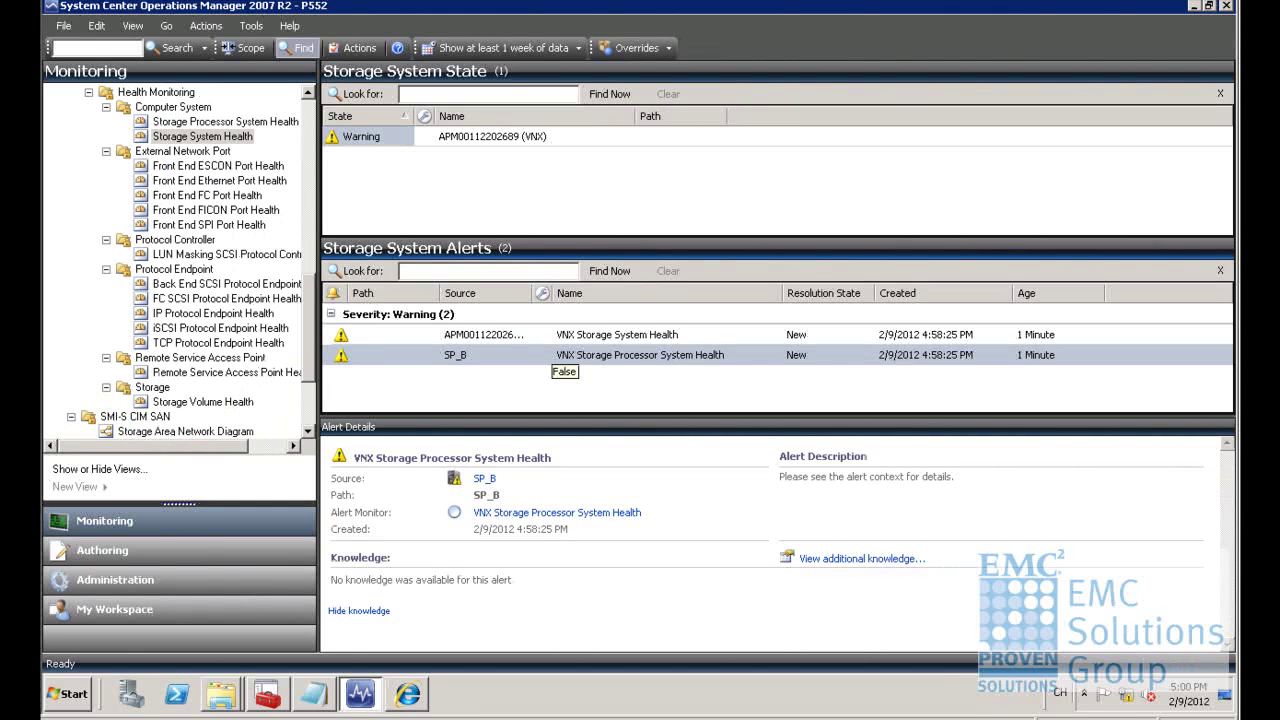